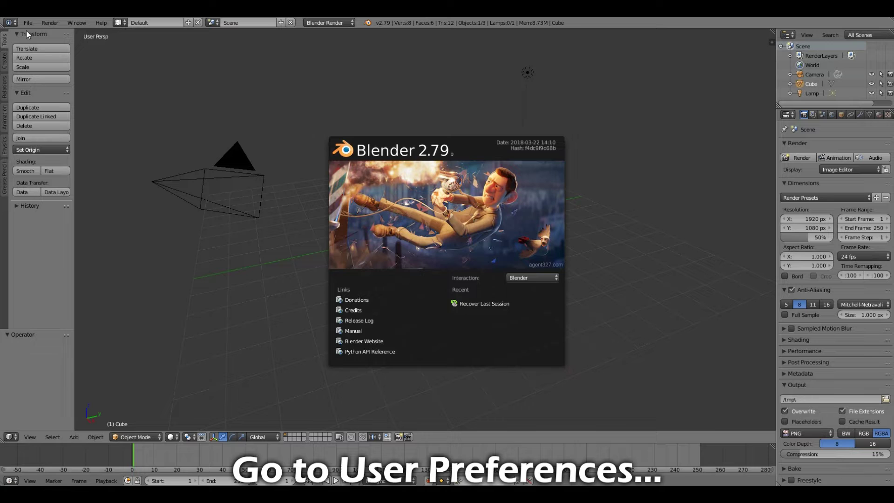
Dismiss the splash screen and open User Preferences, centred on the screen.
click(27, 31)
click(28, 22)
click(64, 124)
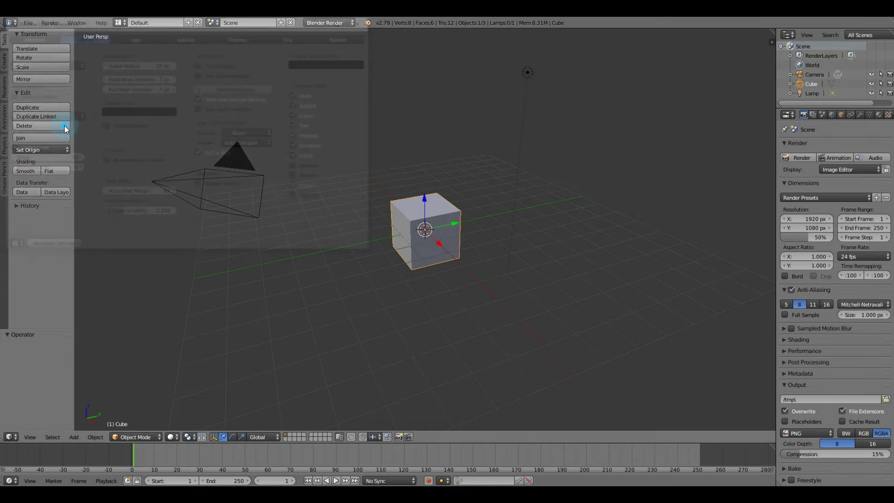
drag(121, 24, 289, 131)
Enable Zoom To Mouse Position, Rotate Around Selection and Release confirms; disable Show Splash.
click(198, 141)
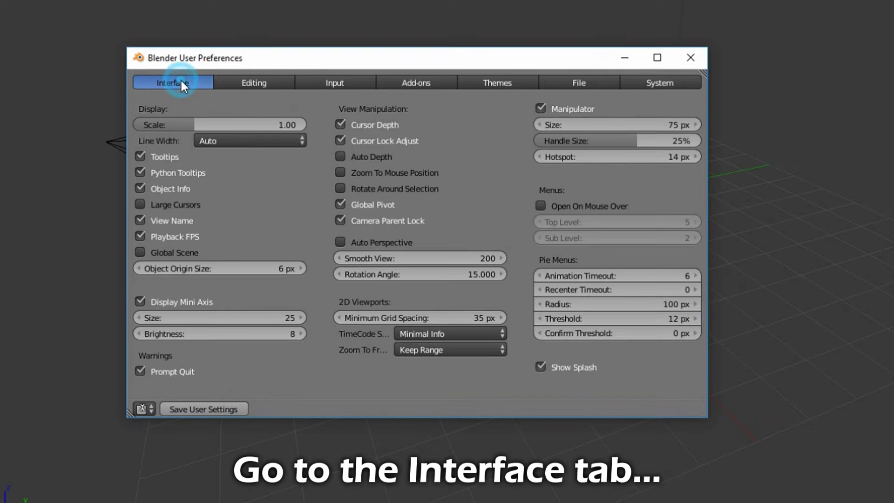
click(385, 170)
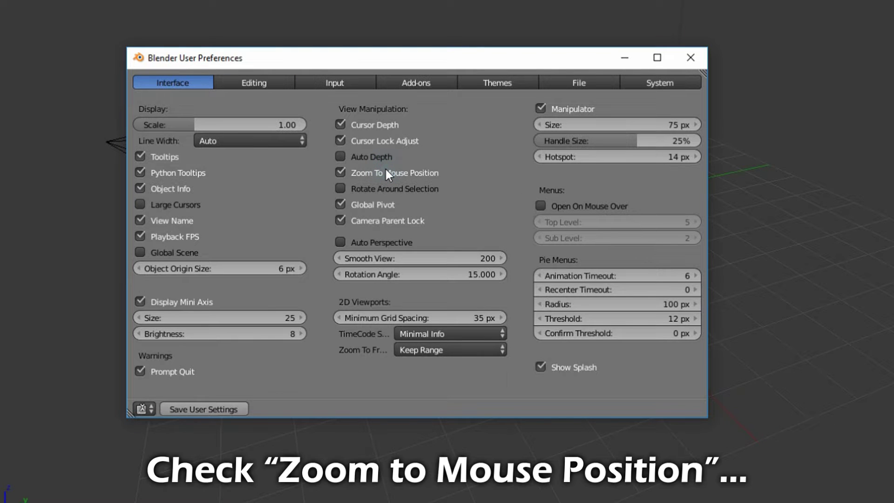
click(390, 187)
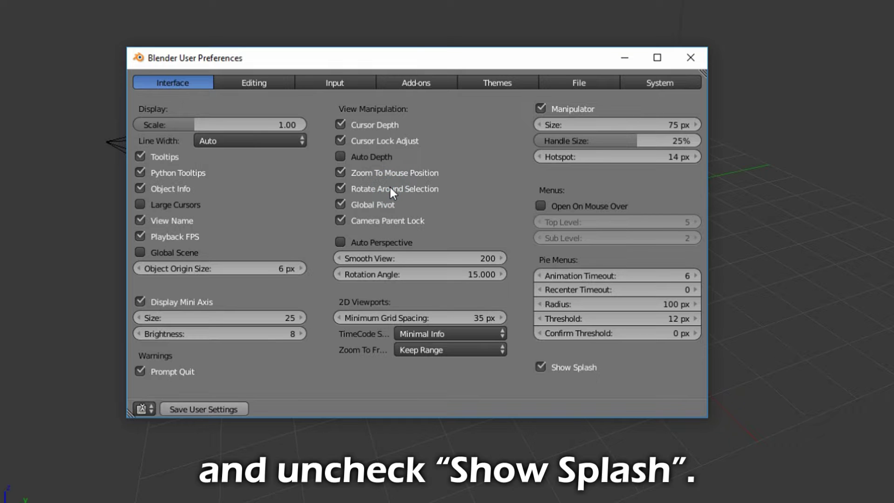
click(565, 366)
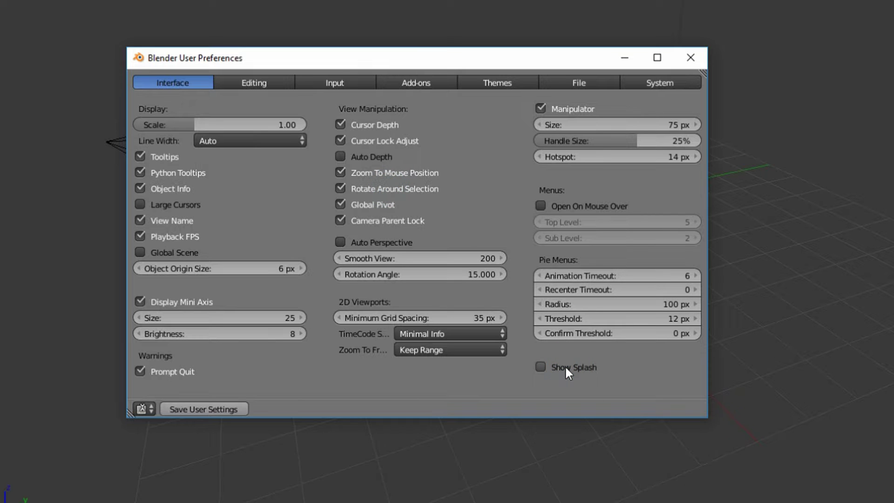
click(261, 84)
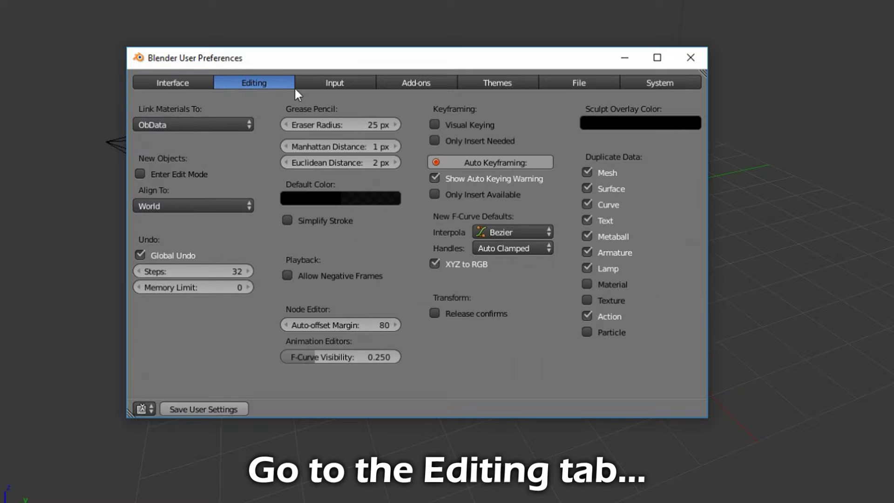
click(471, 314)
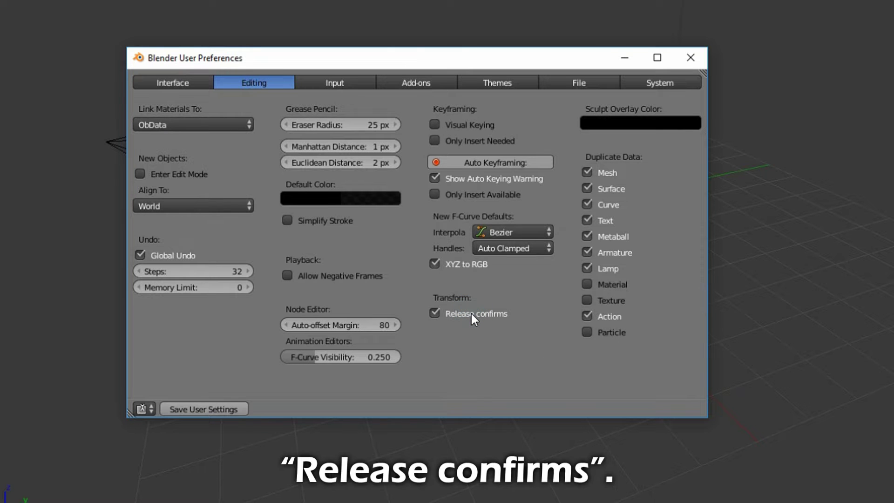
In Input preferences, set Select With to Left and check Emulate Numpad.
click(353, 83)
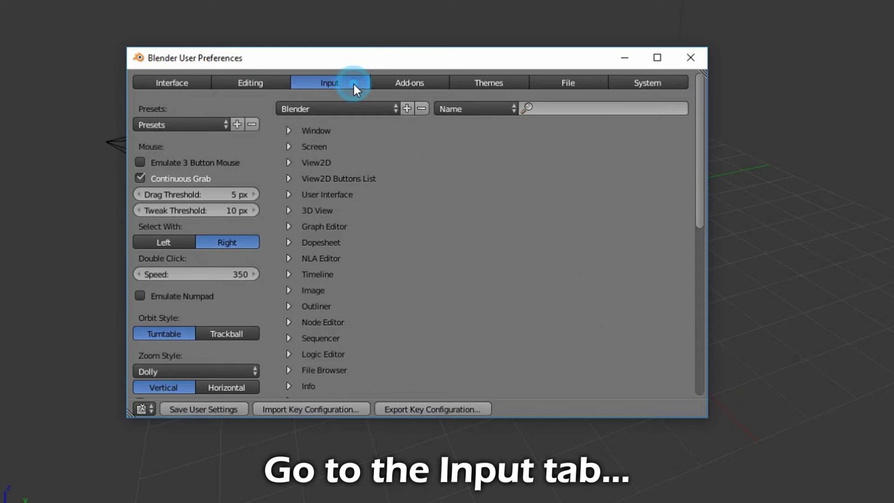
click(177, 243)
click(177, 294)
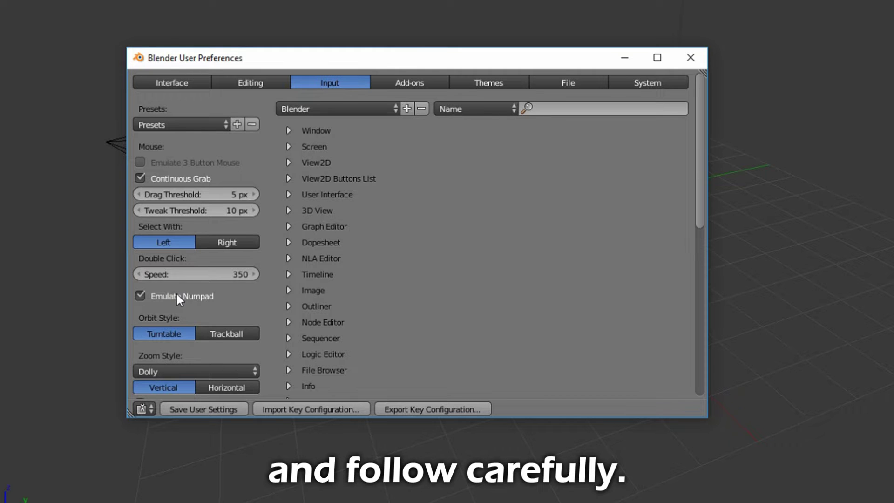
Search 3D View key bindings for Z and rebind Context Toggle Values to F3.
click(289, 210)
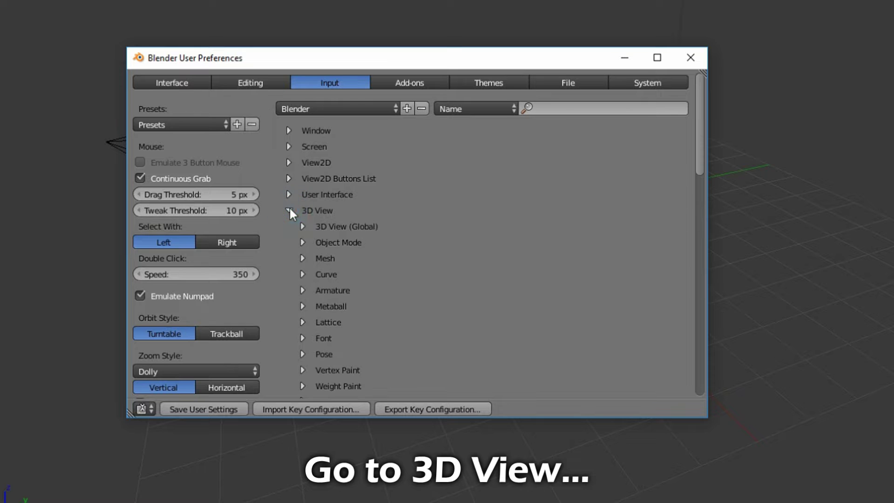
click(302, 226)
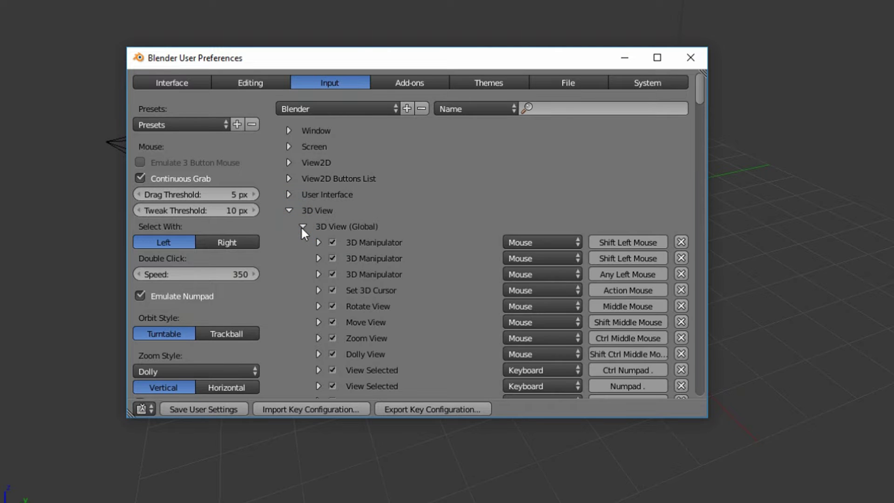
click(460, 107)
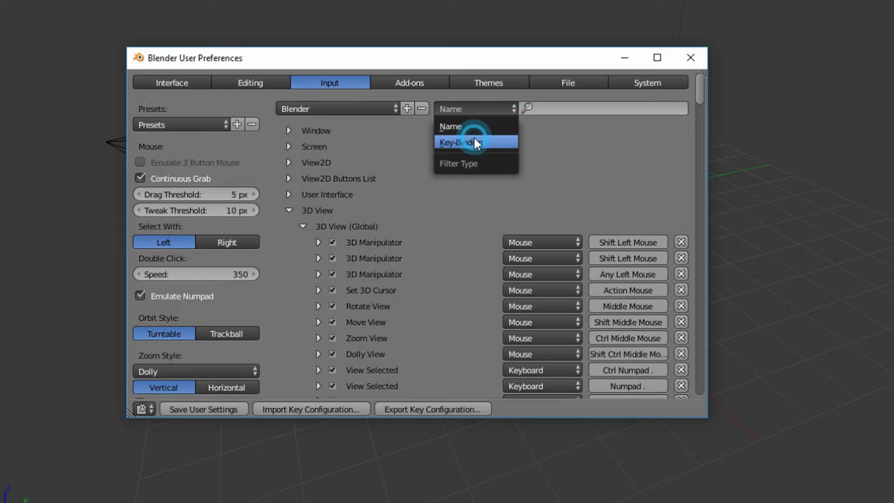
click(474, 138)
click(566, 111)
text(z)
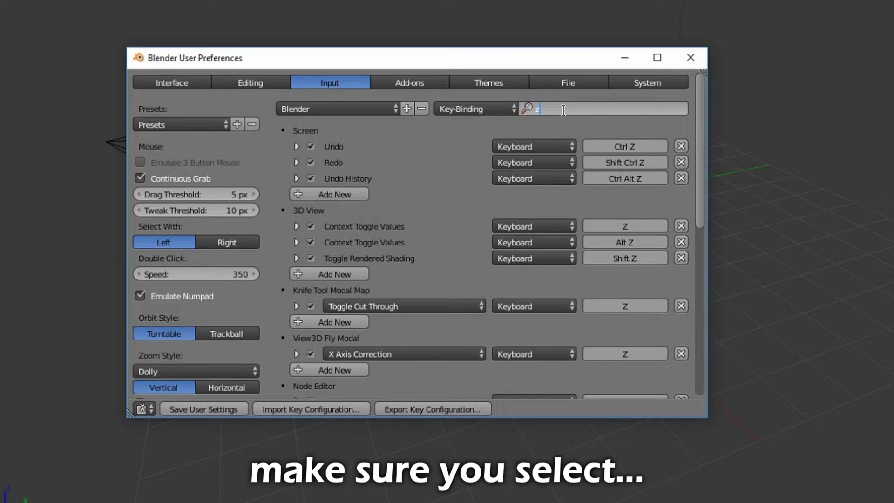
key(Return)
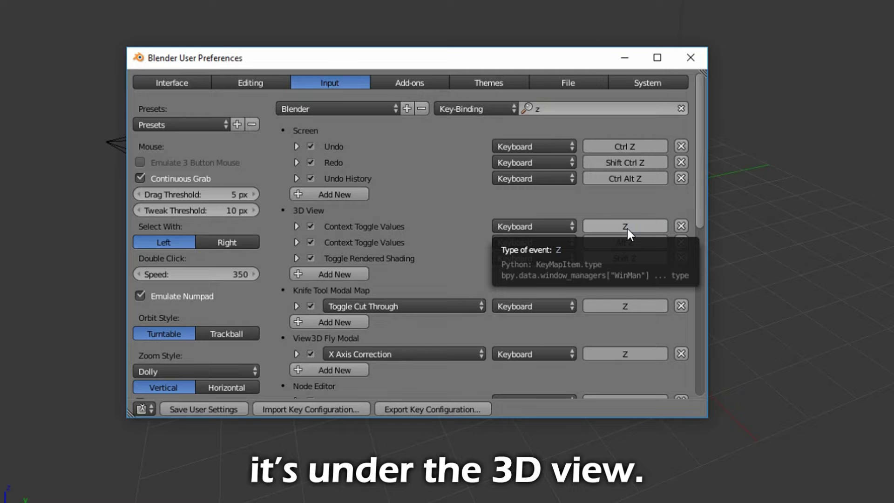
click(627, 228)
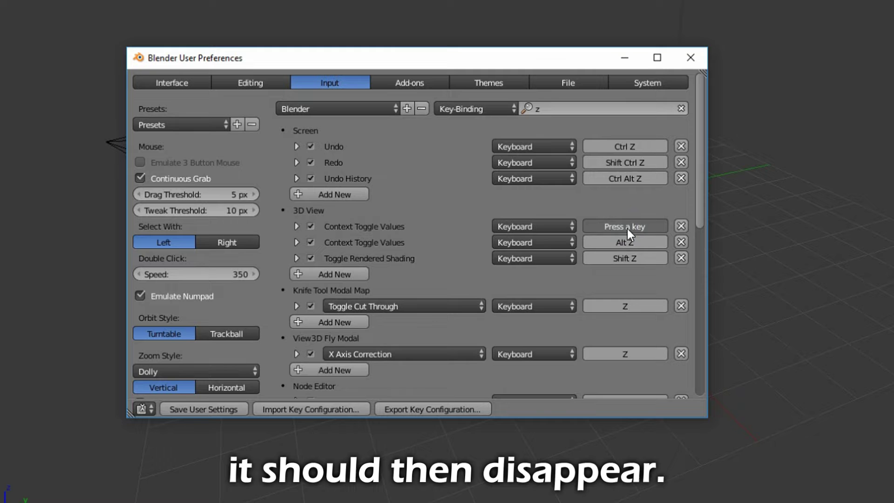
key(F3)
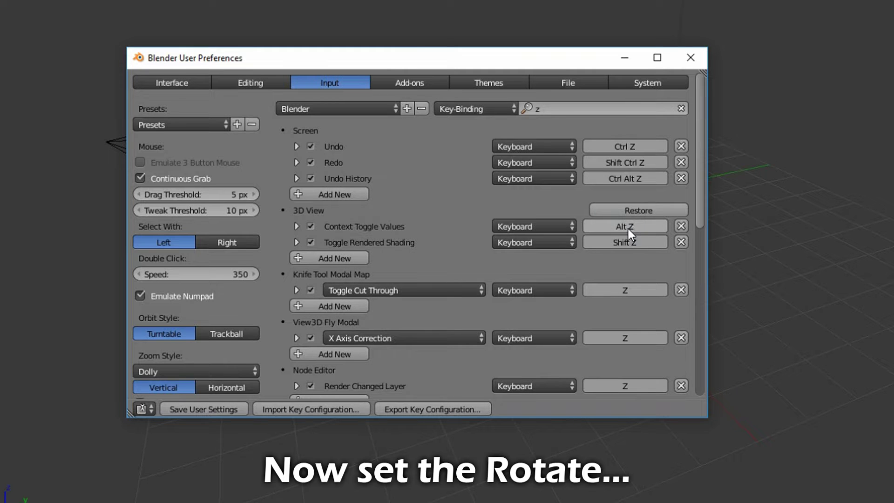
Clear the Z search filter and rebind Rotate View to Alt+middle mouse.
click(681, 108)
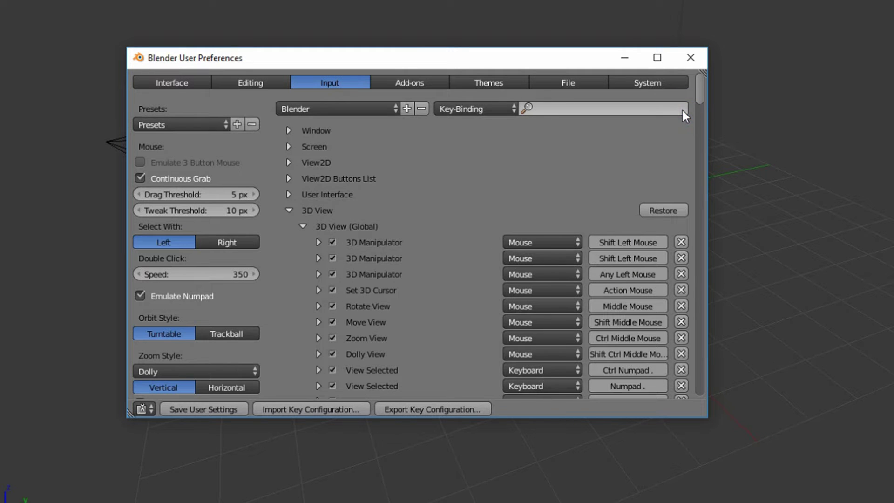
click(318, 306)
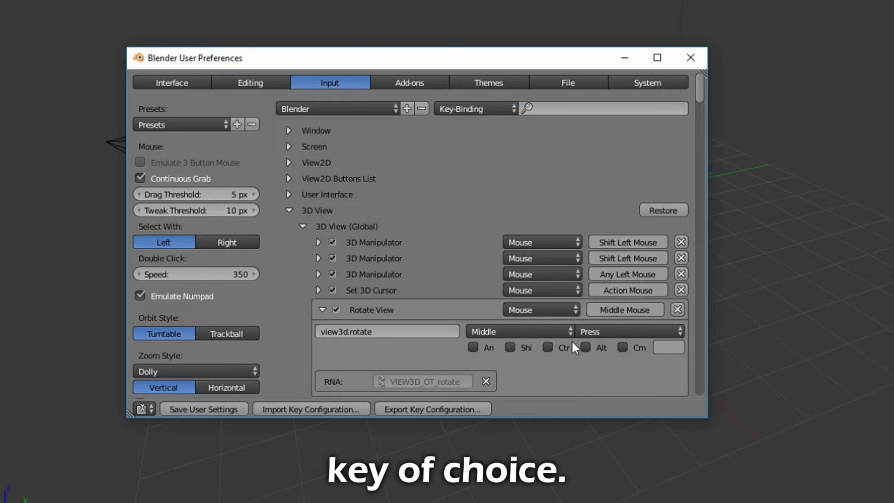
click(322, 310)
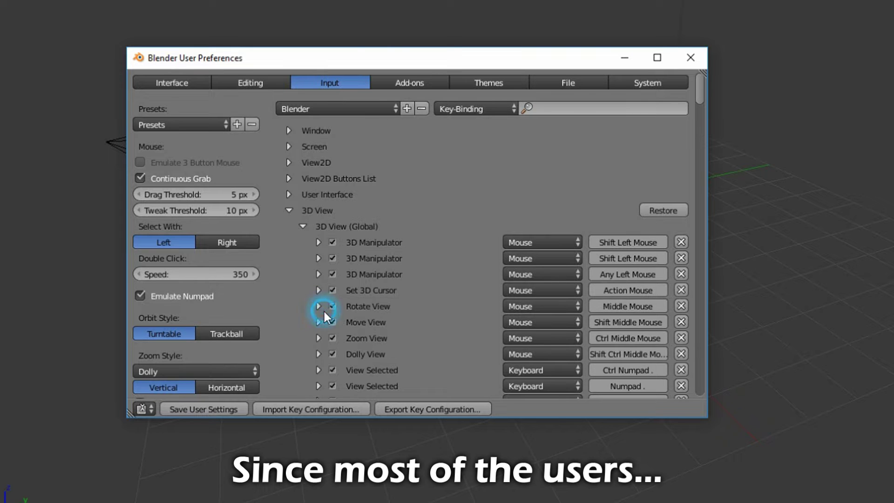
click(623, 306)
alt+middle_click(624, 307)
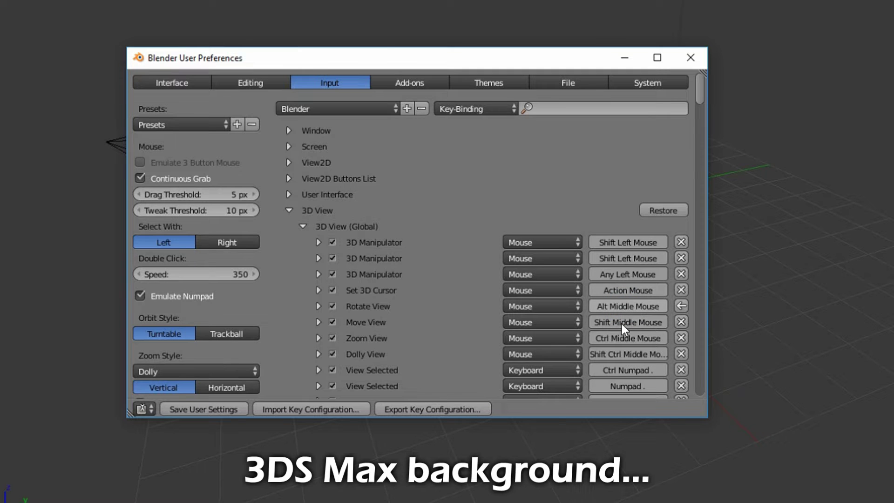
Rebind Move View to Ctrl+middle mouse, Zoom View to Ctrl+Alt+middle mouse, View Selected to Z.
click(622, 323)
ctrl+middle_click(621, 324)
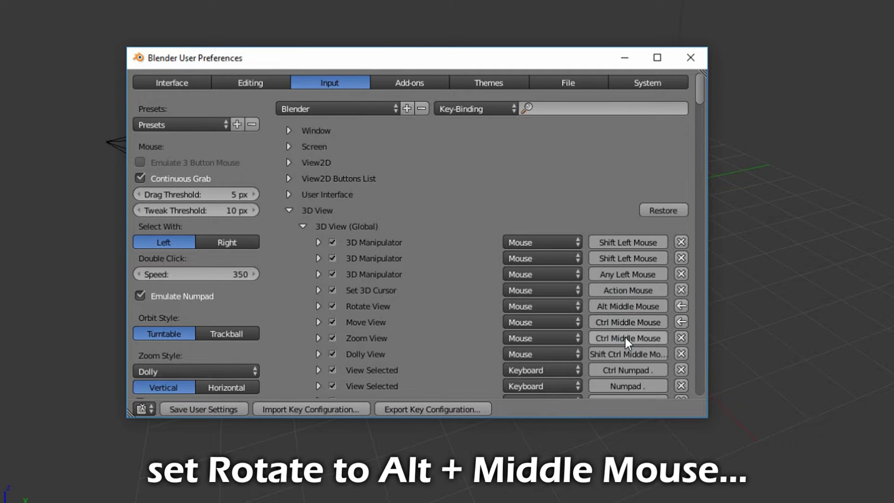
click(624, 337)
ctrl+alt+middle_click(625, 338)
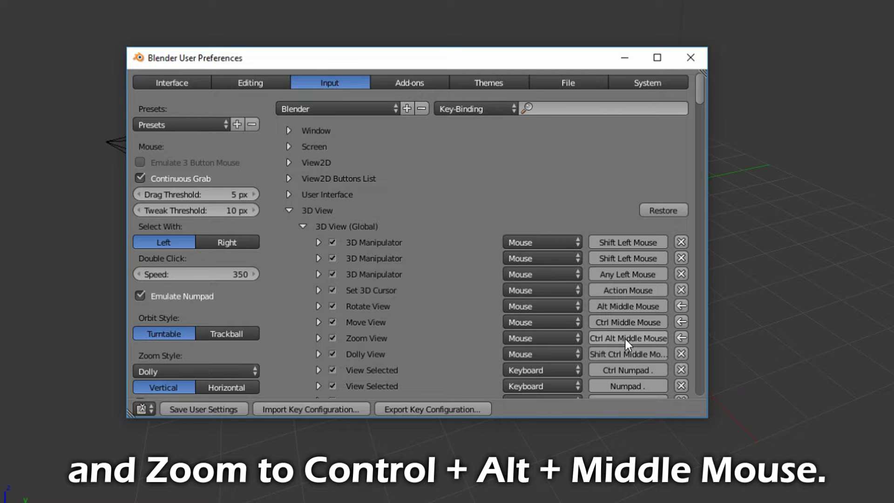
click(661, 371)
key(z)
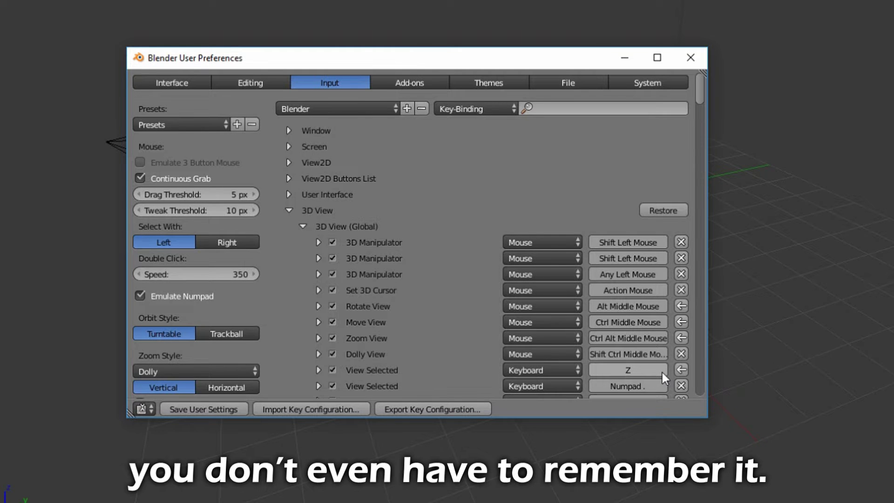
Search the keymap by name for 'redo' and bind Redo to Ctrl+Y.
click(599, 108)
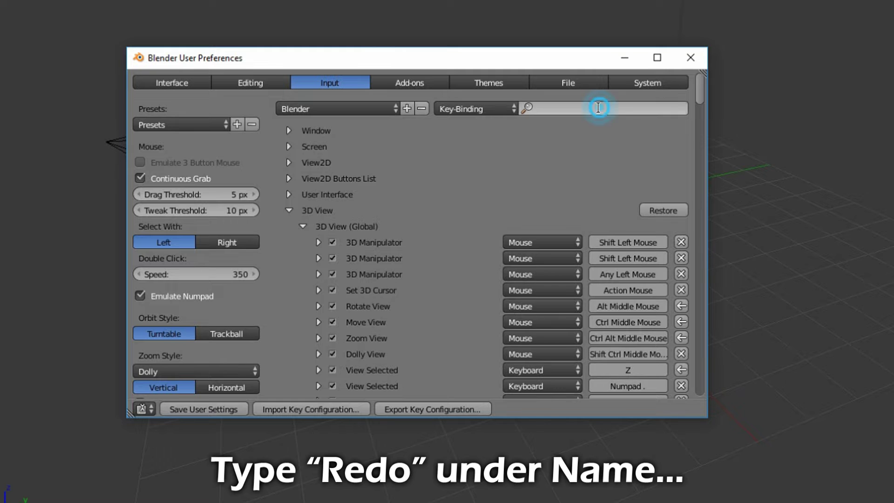
text(redo)
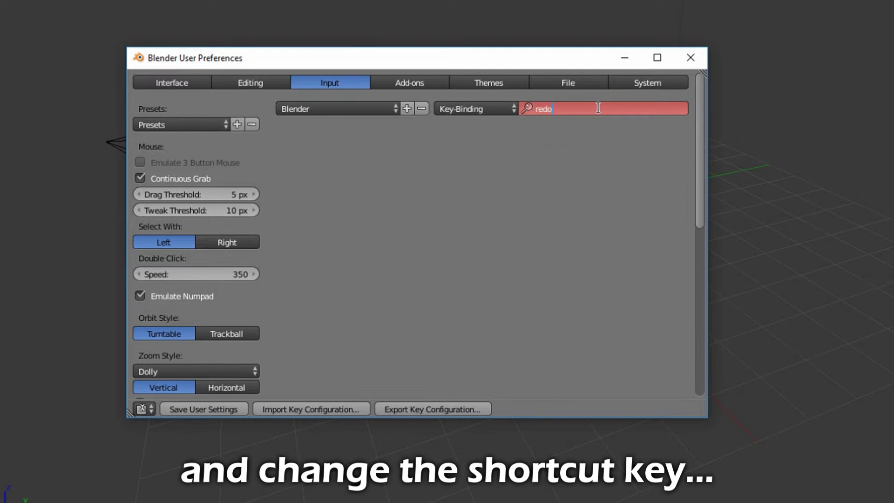
click(486, 108)
click(479, 128)
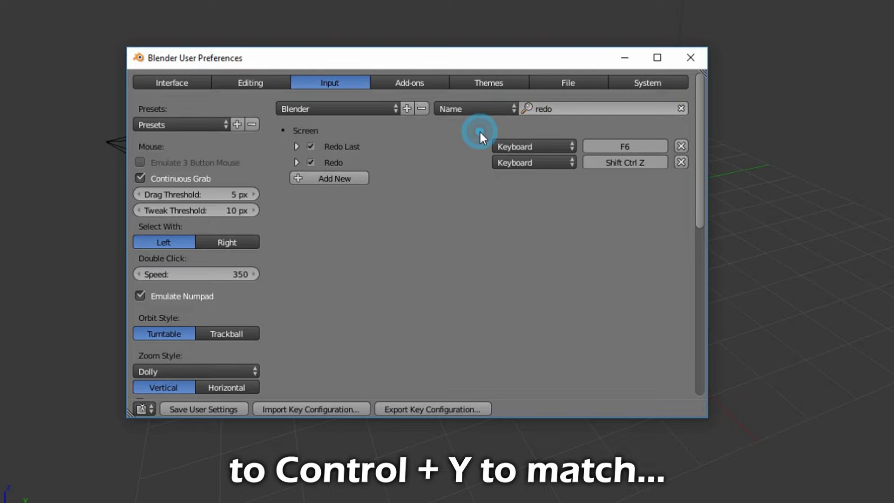
click(631, 163)
key(ctrl+y)
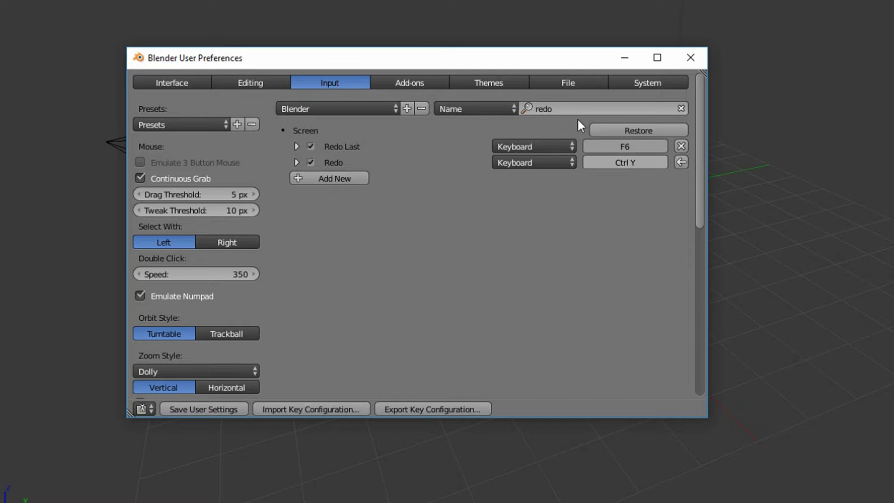
Search for 'quad' and bind Toggle Quad View to Alt+W.
click(572, 108)
text(quad)
click(632, 147)
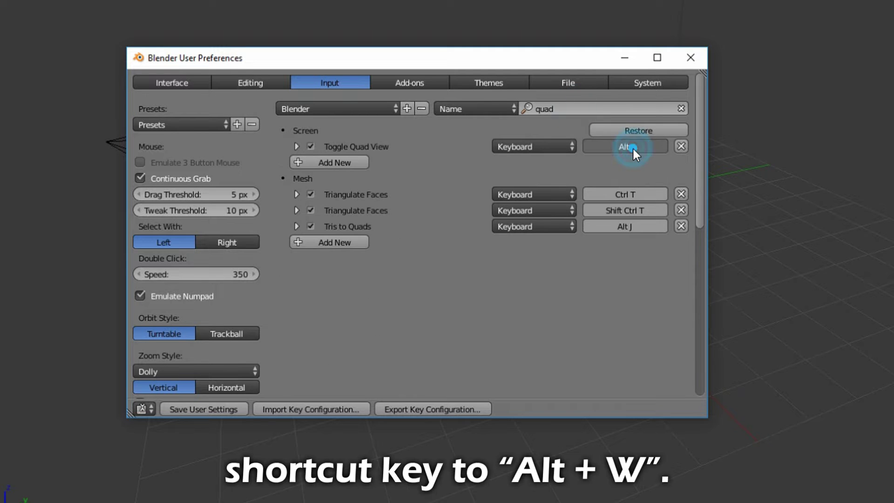
key(alt+w)
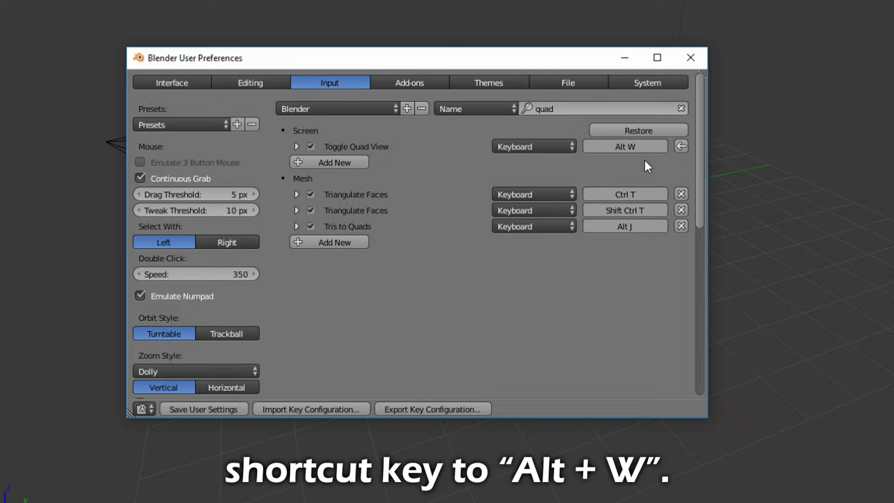
Search key bindings for 'wheel' and delete the Zoom View Wheel In and Wheel Out entries.
click(505, 106)
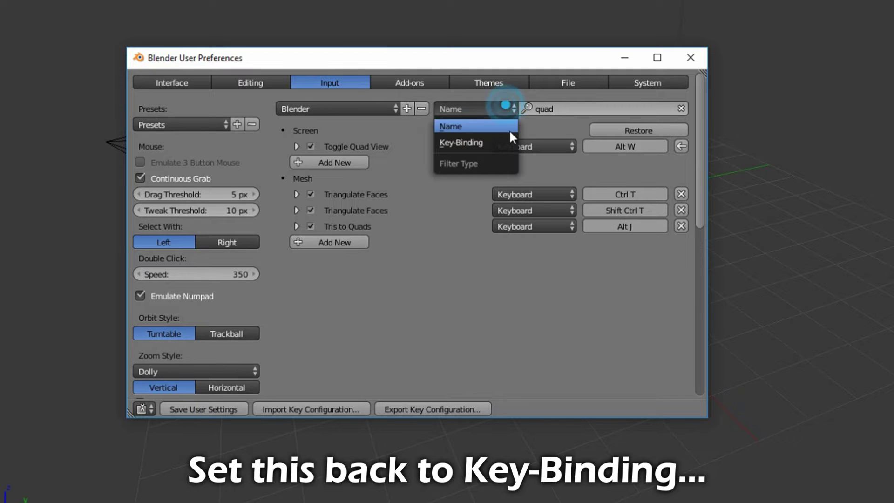
click(495, 143)
click(579, 110)
text(w)
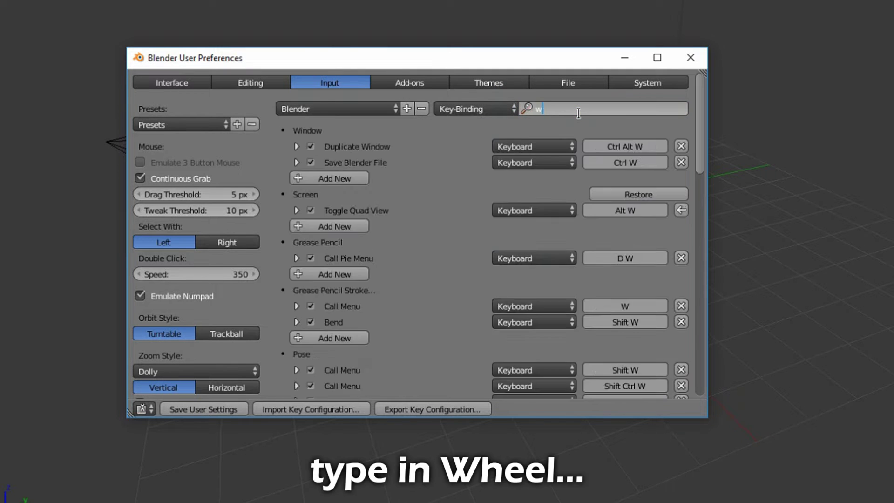
text(heel)
key(Return)
drag(702, 124, 701, 219)
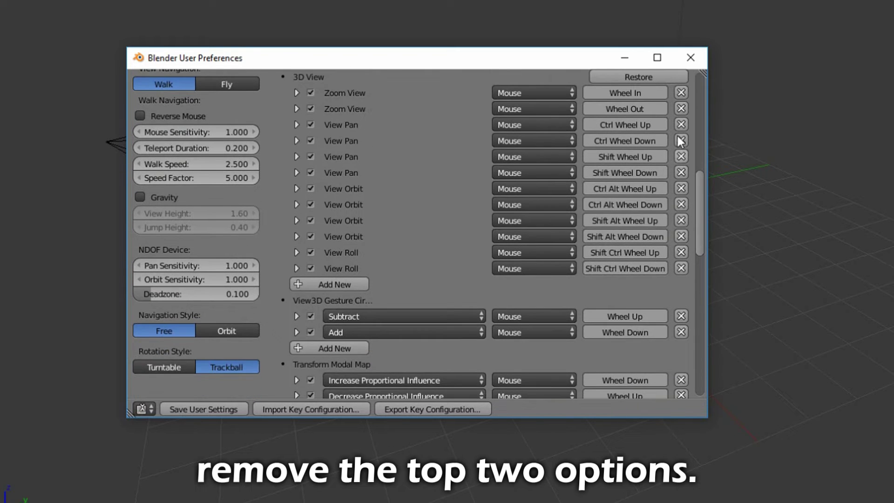
click(681, 92)
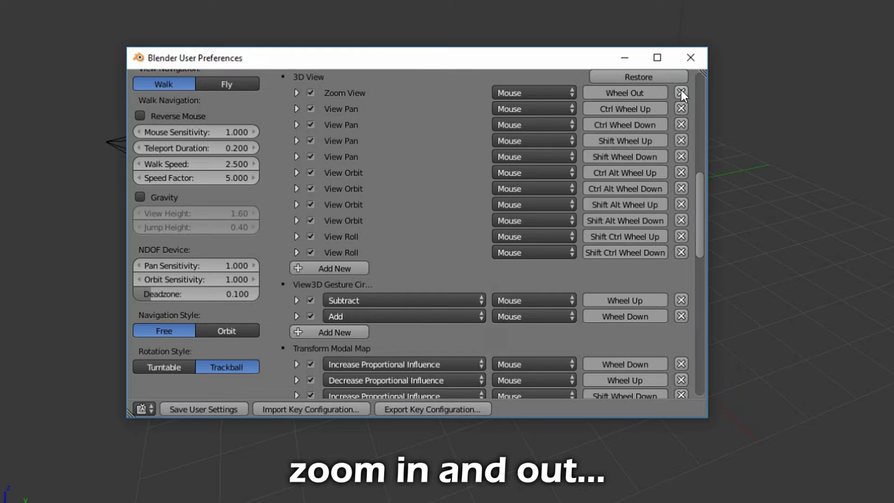
click(680, 92)
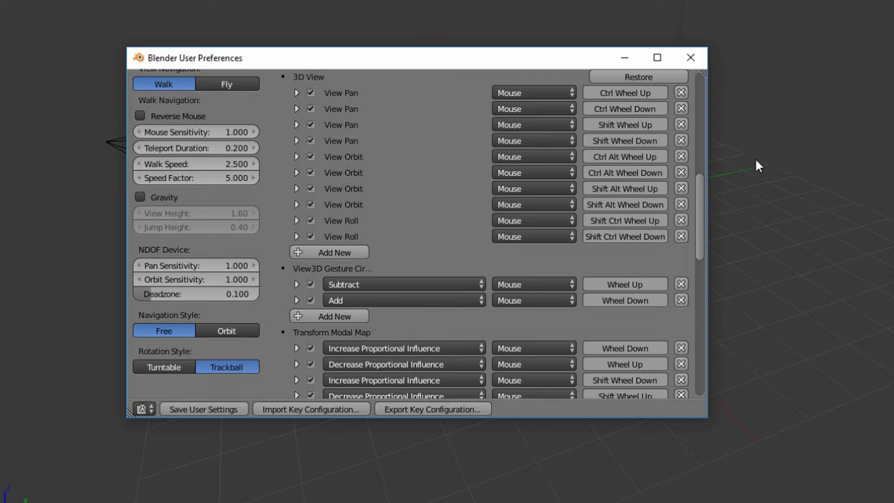
drag(702, 188, 707, 80)
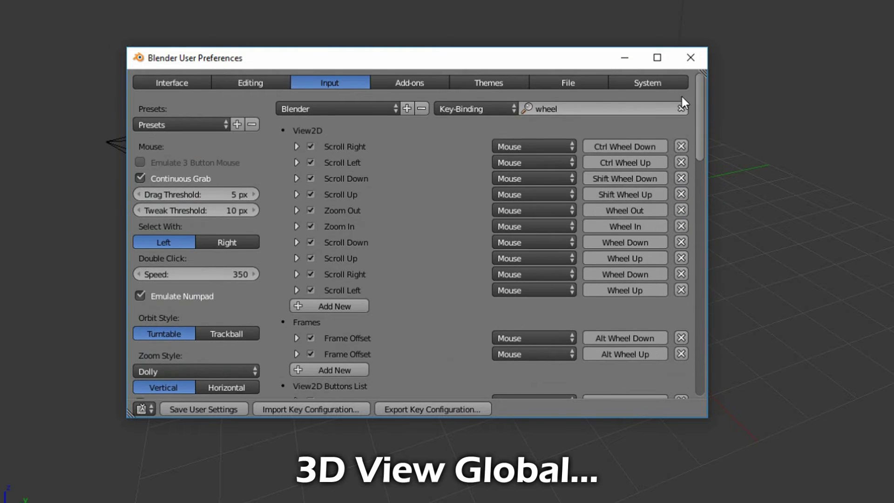
Switch the search back to Name and change Border Select's map type from Keyboard to Tweak.
click(680, 106)
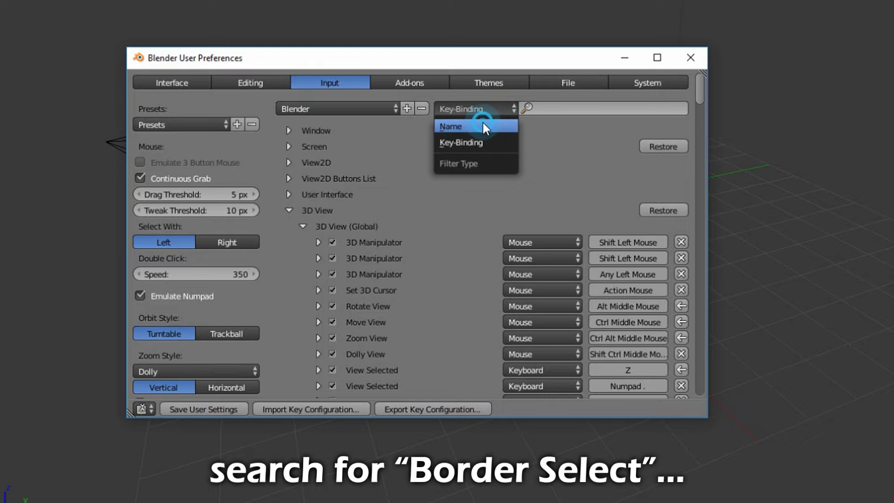
click(482, 123)
drag(698, 91, 713, 262)
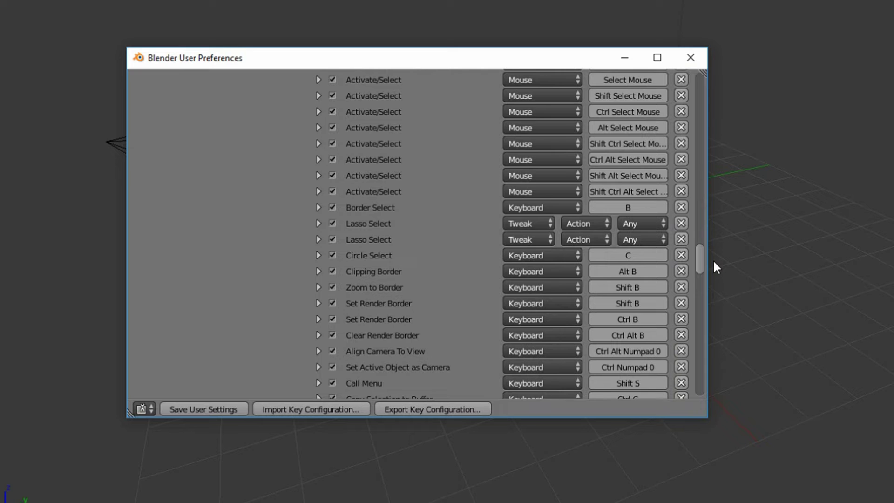
click(535, 208)
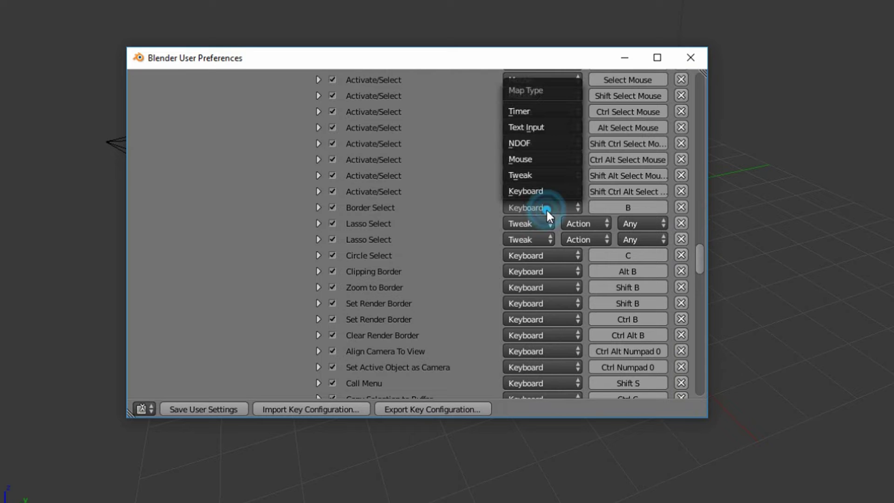
click(537, 175)
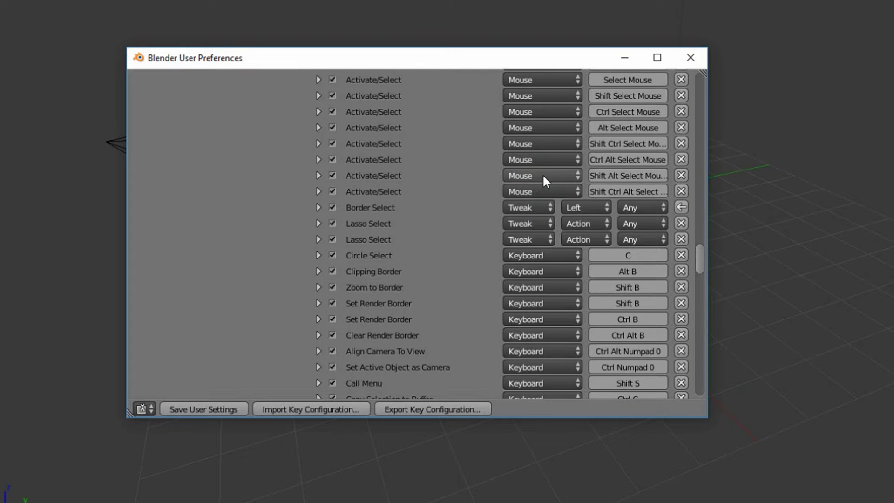
Add a new Mouse-type 3D View keymap entry running view3d.select_or_deselect_all.
drag(701, 253, 699, 303)
click(366, 221)
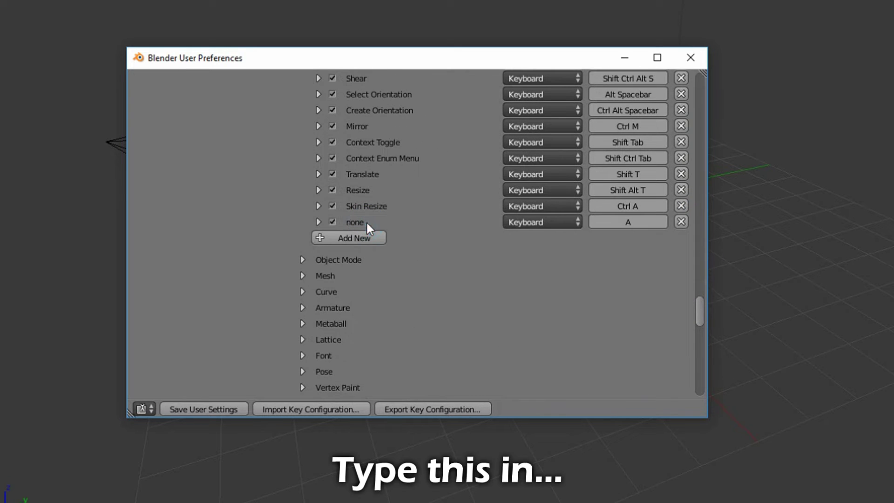
click(522, 222)
click(533, 172)
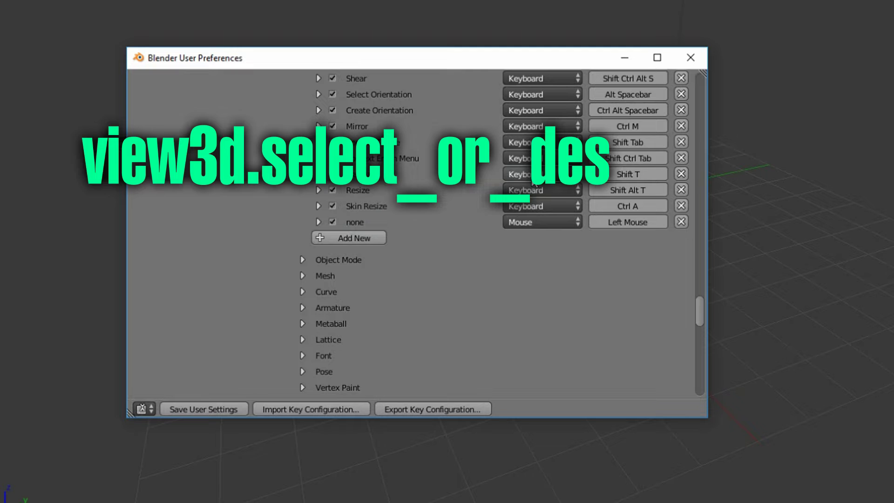
click(318, 221)
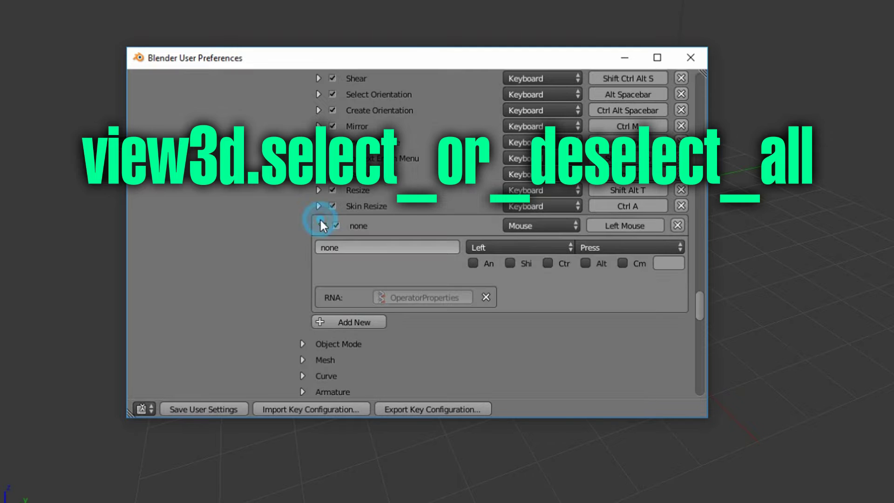
click(367, 247)
text(view3d)
text(.select_or_)
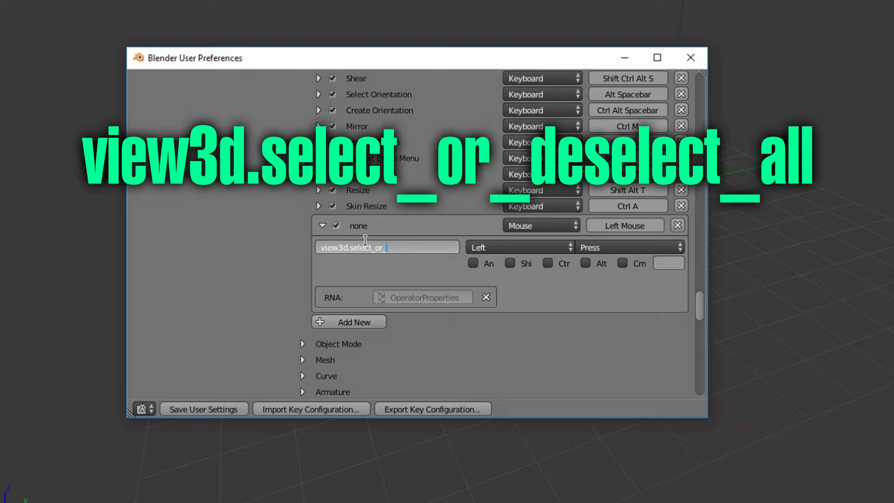
text(deselect_all)
key(Return)
click(321, 226)
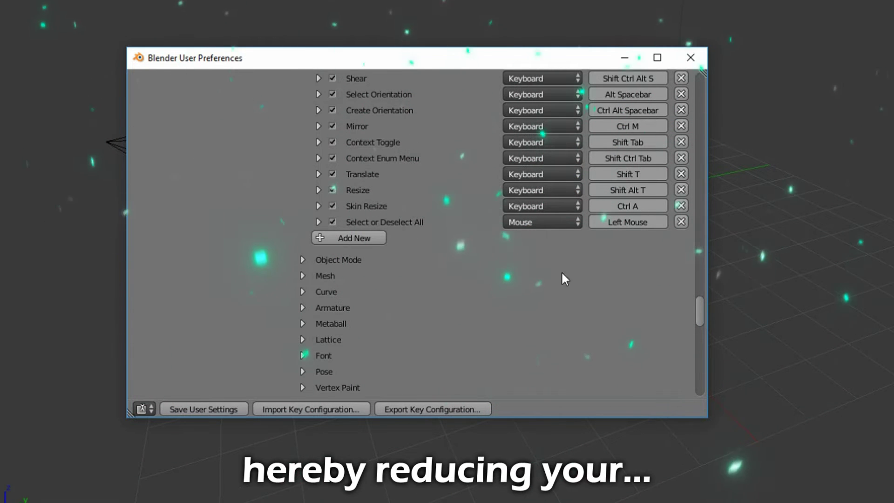
Search key bindings for 5 and rebind View Persp/Ortho from Numpad 5 to 7.
drag(702, 312, 713, 71)
click(492, 110)
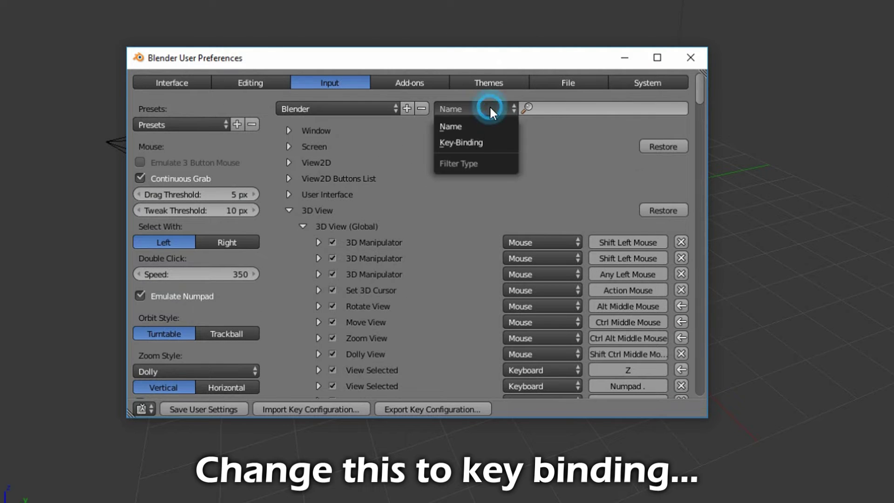
click(476, 144)
text(5)
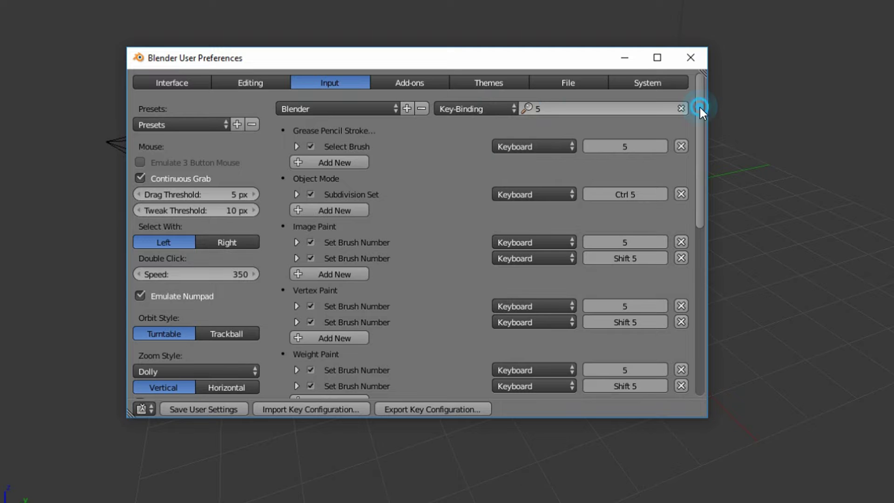
drag(699, 107, 697, 298)
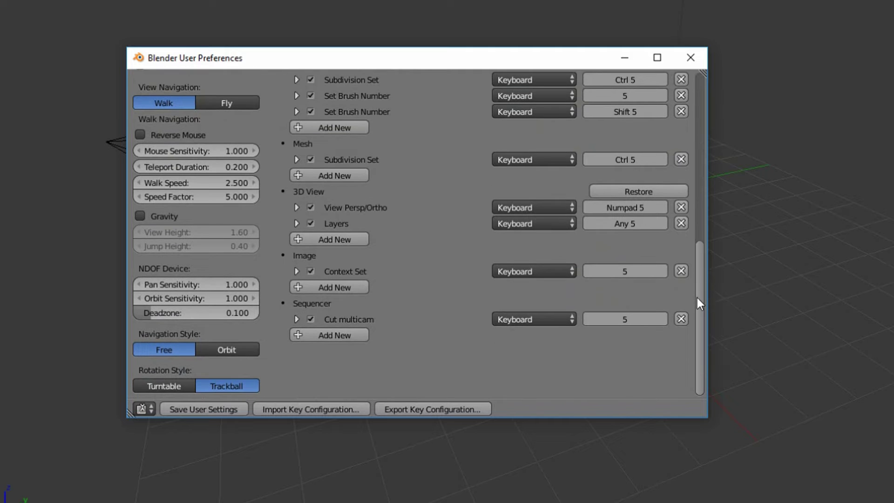
click(653, 206)
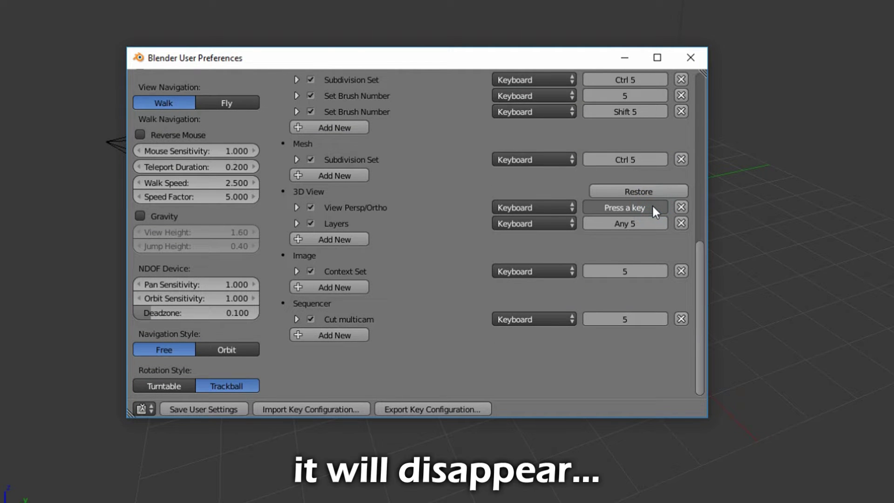
key(7)
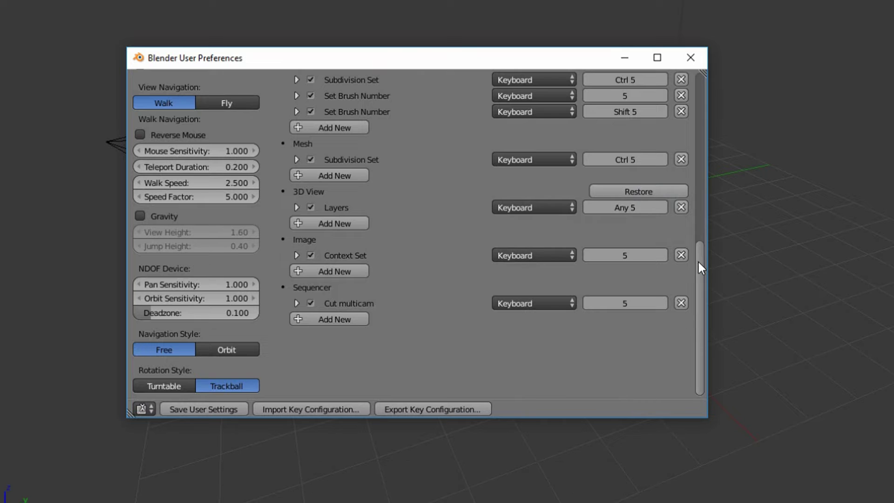
drag(698, 262, 702, 77)
Search key bindings for 1 and copy the Numpad 1 entry's operator name view3d.viewnumpad.
click(579, 89)
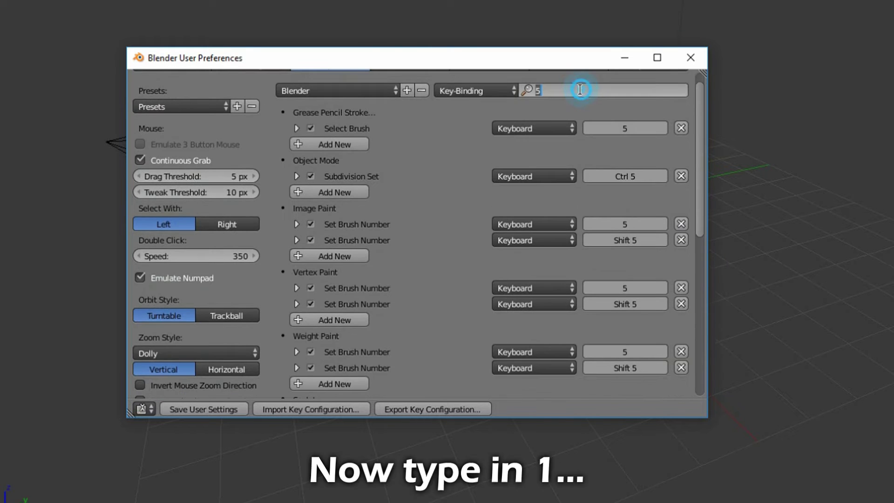
text(1)
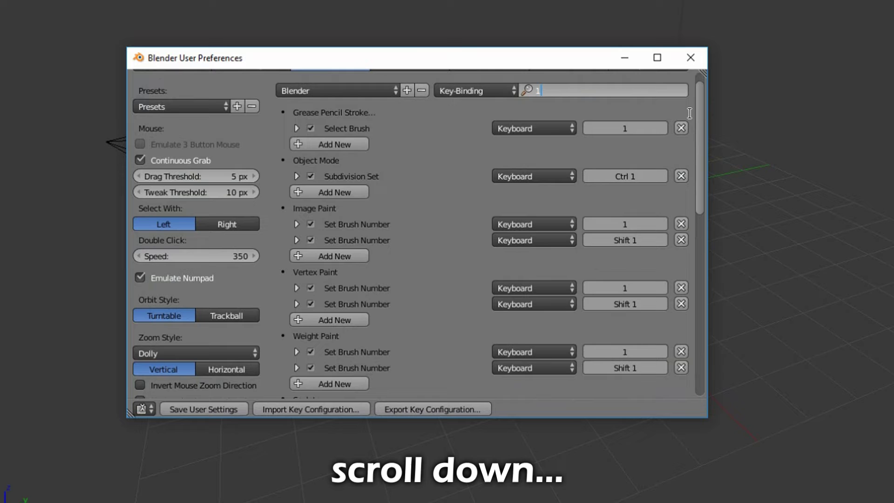
key(Return)
drag(701, 105, 700, 210)
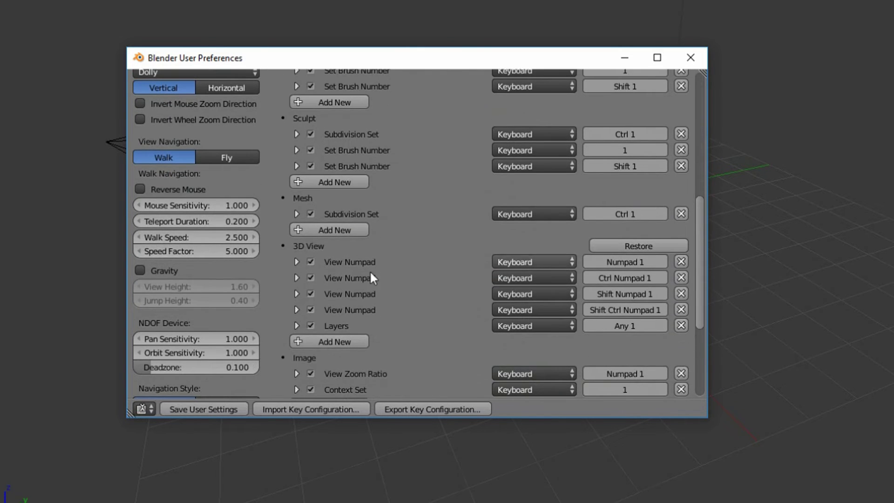
click(297, 264)
click(386, 286)
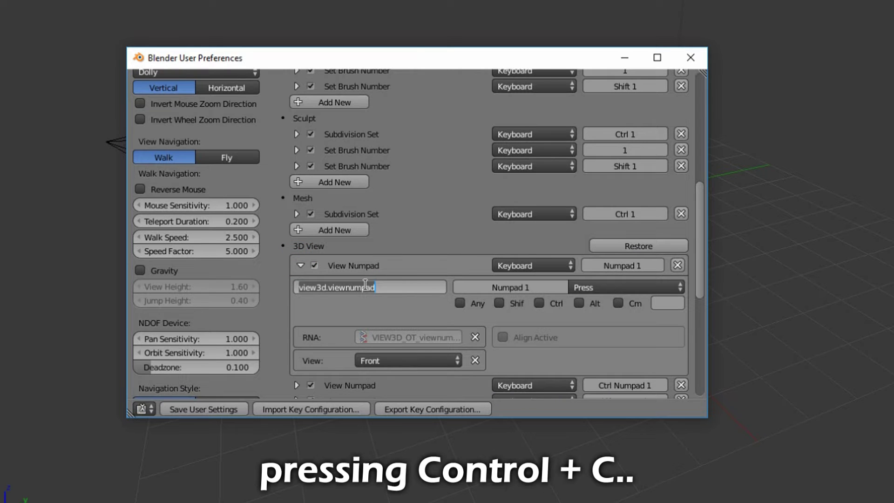
key(ctrl+c)
key(Return)
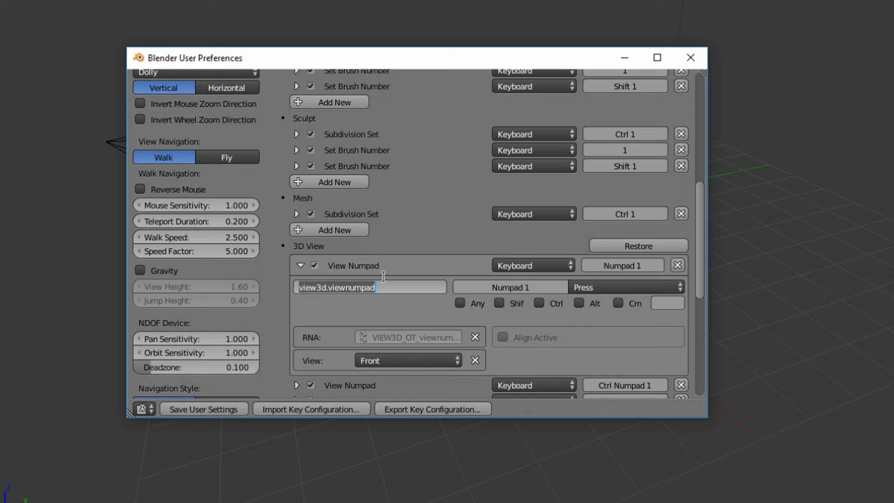
Set the Numpad 1 View Numpad entry to Top view, then filter the keymap by key 2.
click(419, 359)
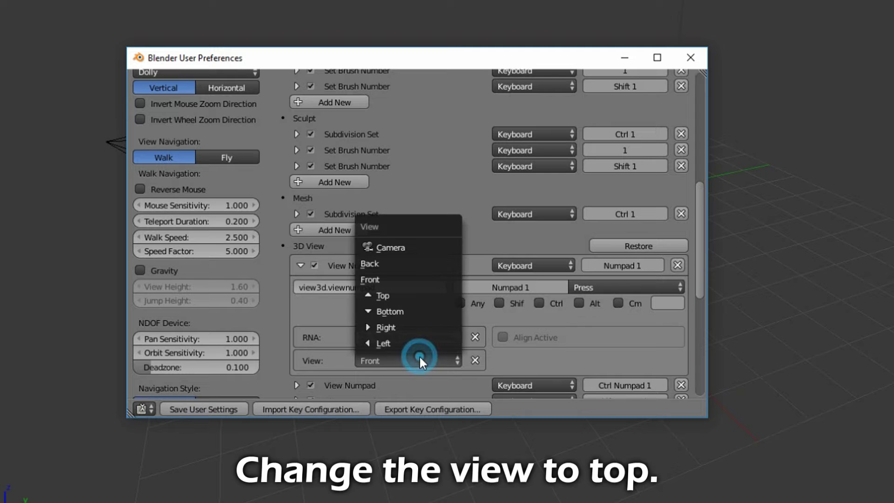
click(402, 295)
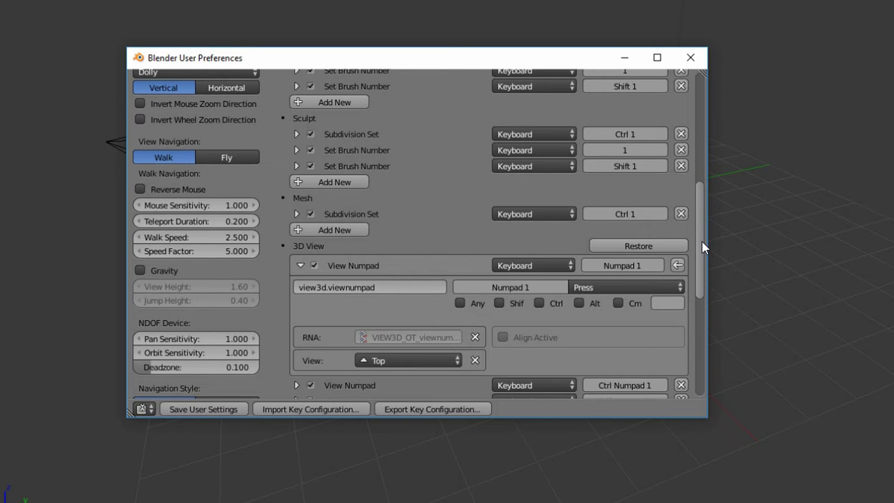
mouse_move(702, 242)
mouse_down()
mouse_move(701, 122)
mouse_move(703, 242)
mouse_up()
click(608, 98)
text(2)
key(Return)
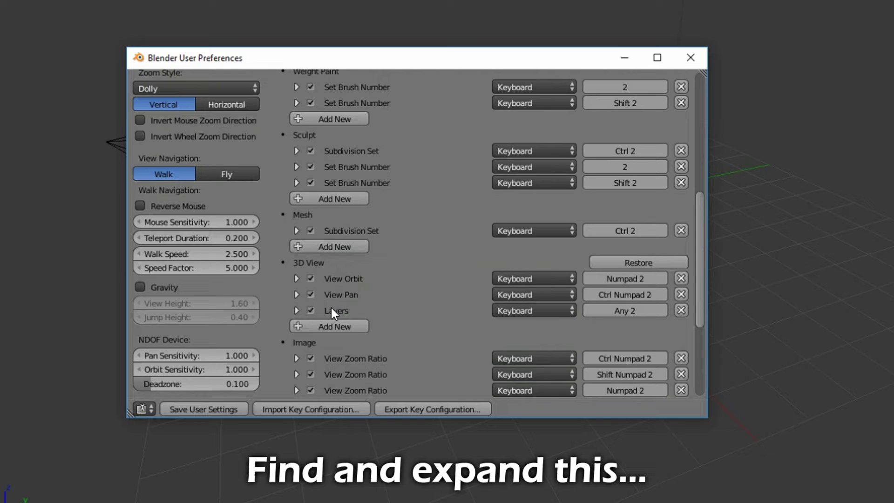
Rebind Numpad 2 from View Orbit to view3d.viewnumpad showing the Bottom view.
click(297, 282)
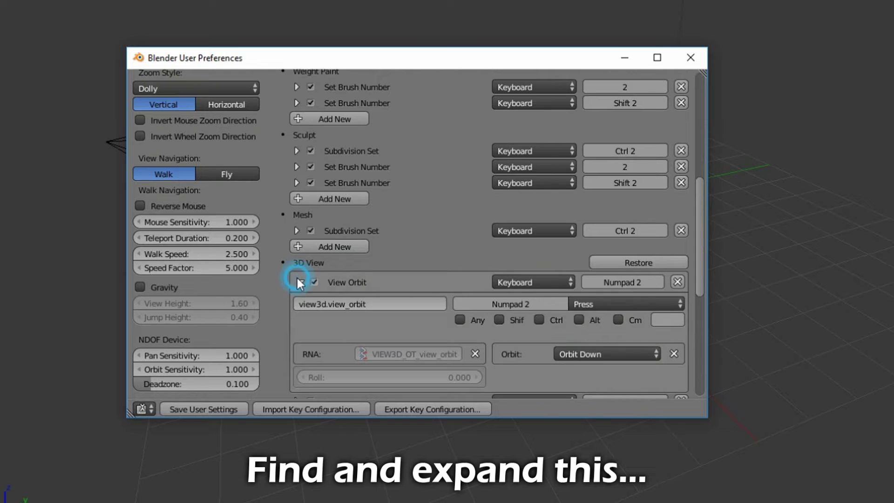
click(375, 306)
key(ctrl+v)
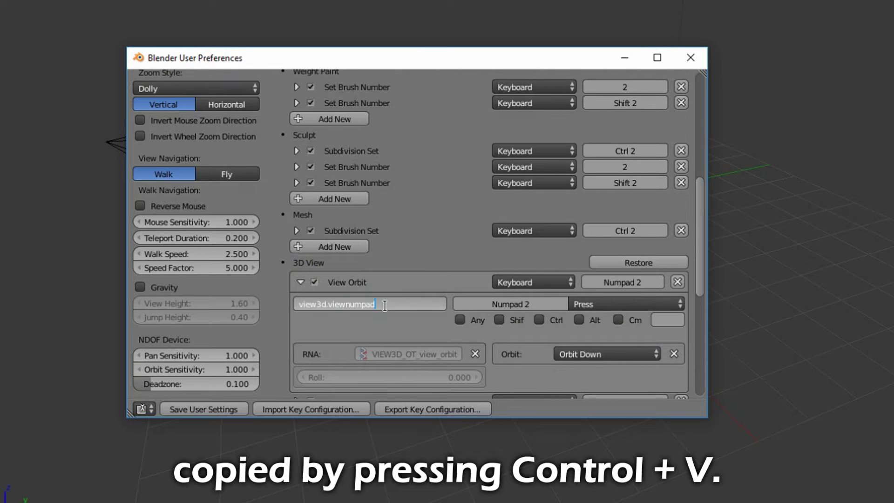
key(Return)
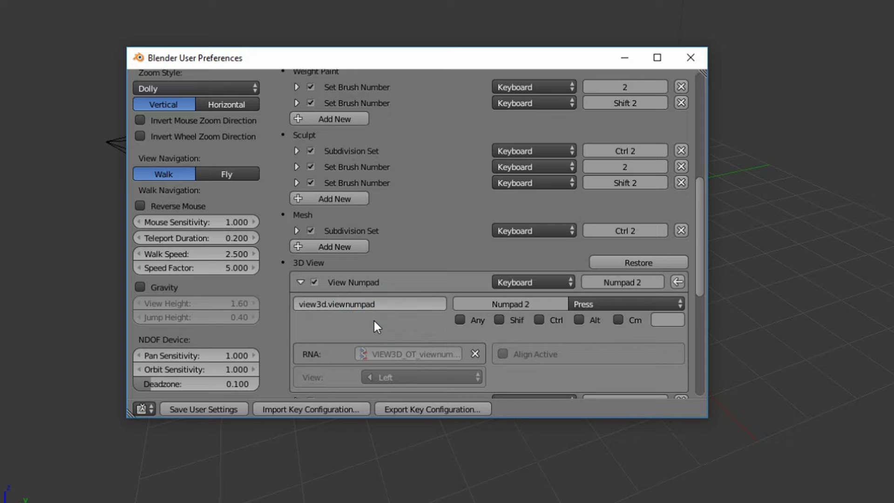
click(403, 377)
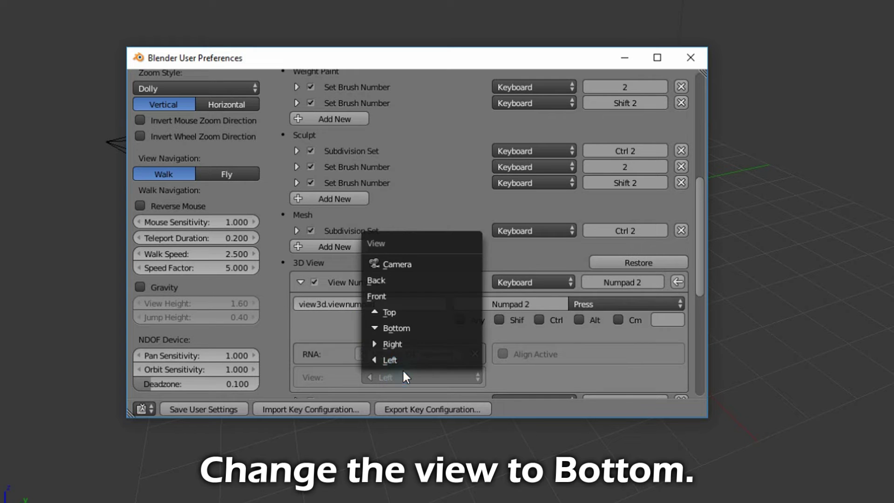
click(408, 328)
Filter the key bindings by 3.
drag(702, 275, 698, 247)
click(614, 112)
text(3)
key(Return)
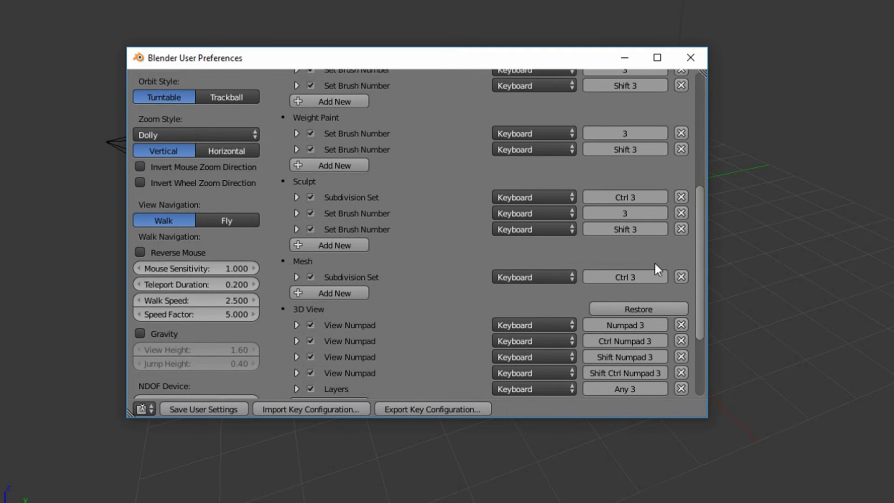
Set the Numpad 3 View Numpad binding to show the Left view.
click(296, 325)
drag(701, 285, 702, 303)
click(384, 384)
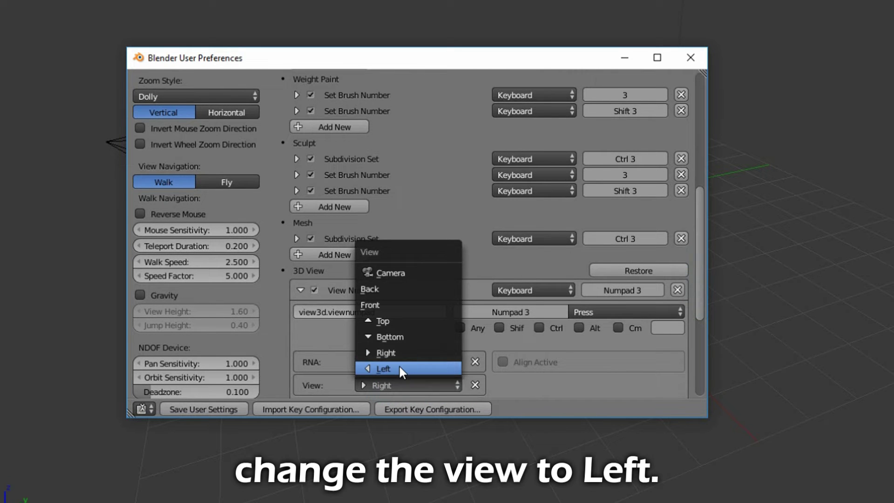
click(399, 368)
Search for 4 and rebind Numpad 4 from View Orbit to view3d.viewnumpad showing Right.
drag(694, 310, 705, 244)
click(601, 111)
text(4)
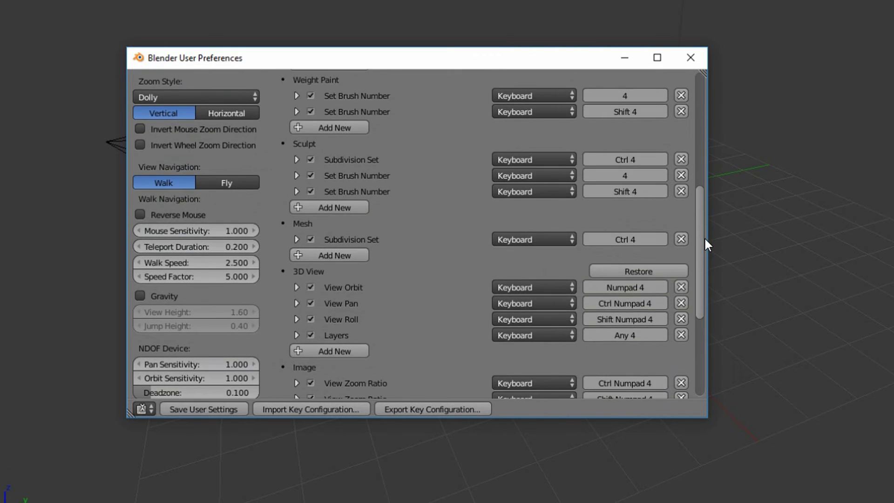
click(296, 286)
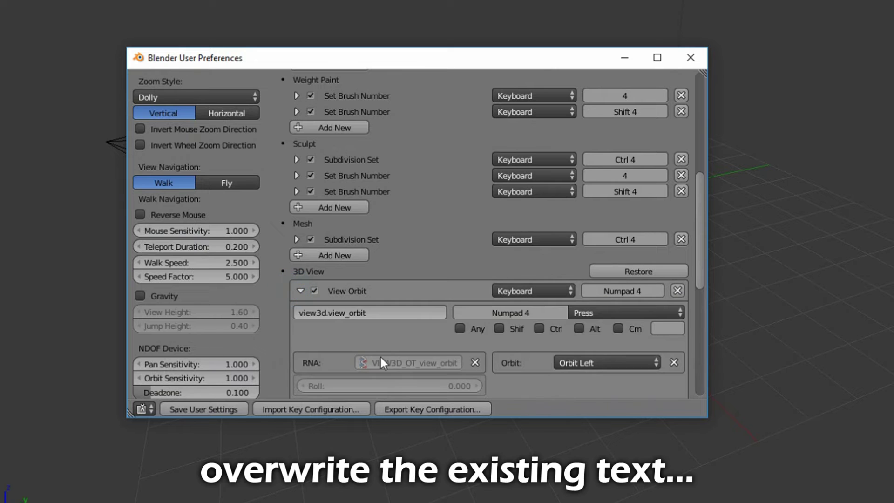
click(368, 314)
key(ctrl+v)
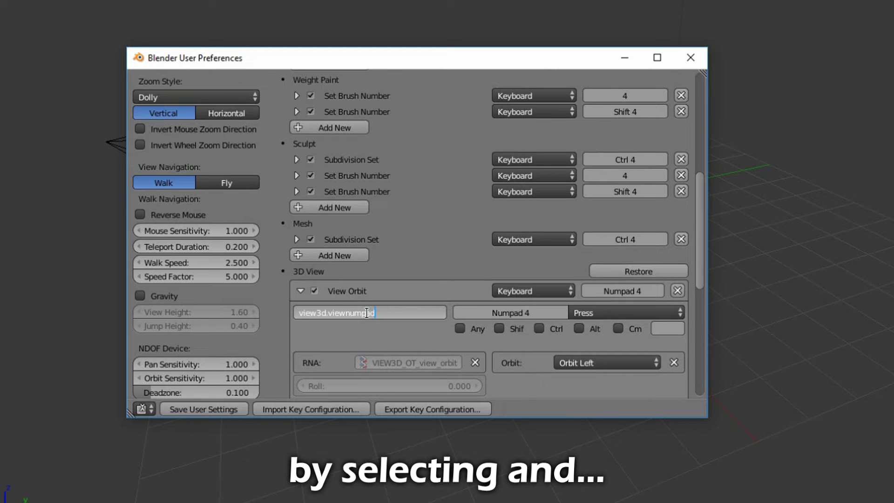
click(382, 338)
click(396, 384)
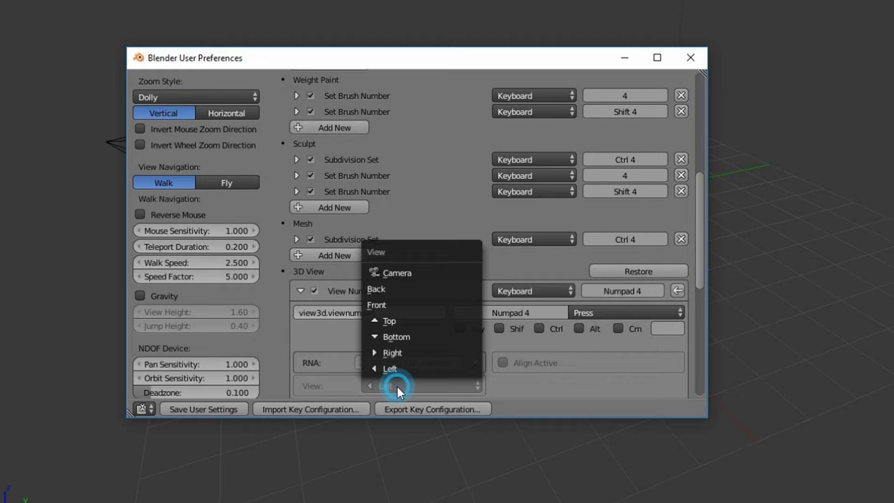
click(400, 353)
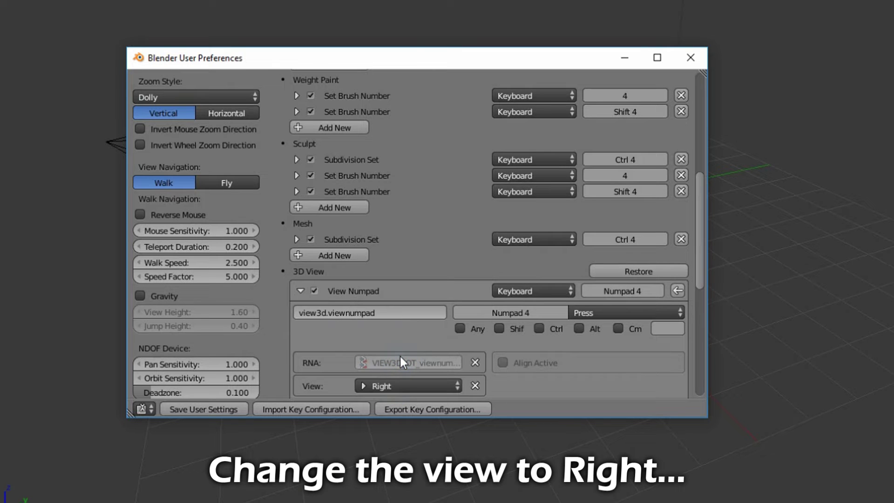
Add a new key binding entry at the end of the 3D View keymap.
scroll(701, 250, up, 15)
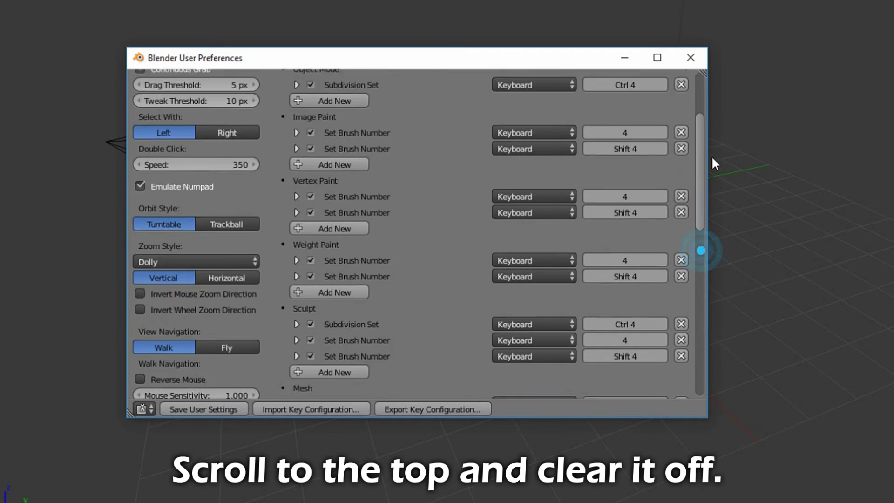
drag(702, 95, 697, 323)
click(354, 240)
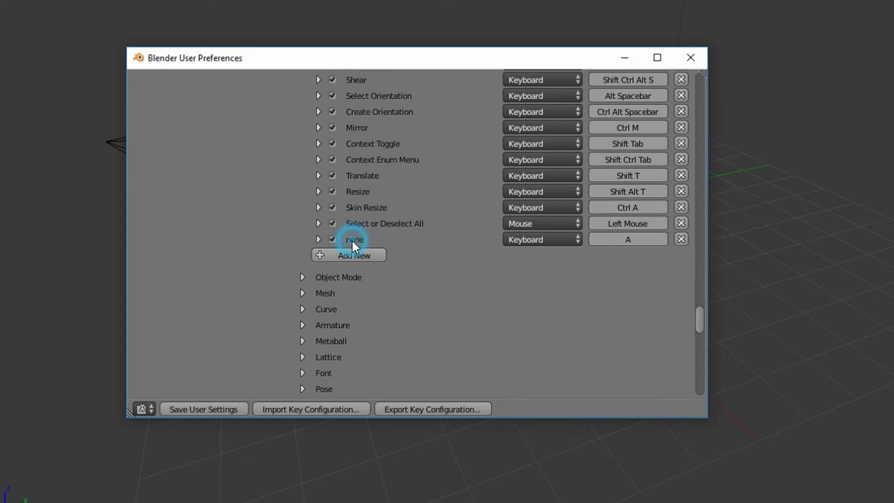
click(318, 240)
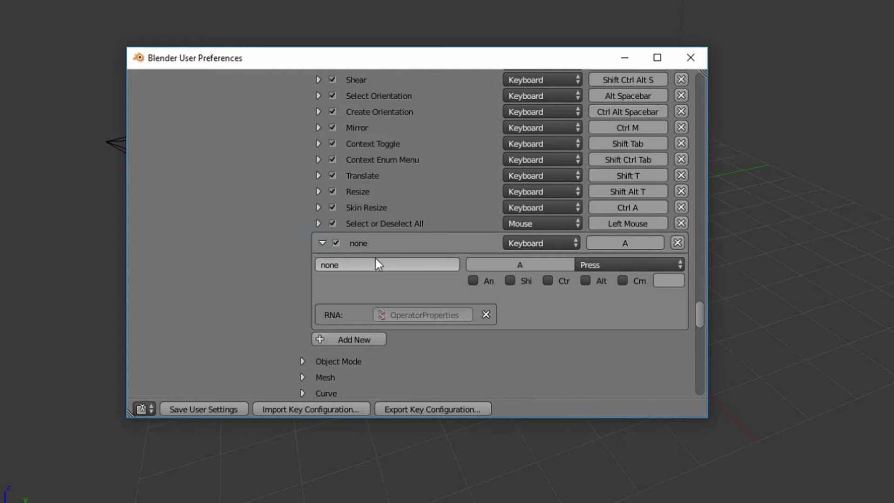
Assign the new entry Numpad 5, operator view3d.viewnumpad, and View set to Front.
click(594, 242)
key(KP_5)
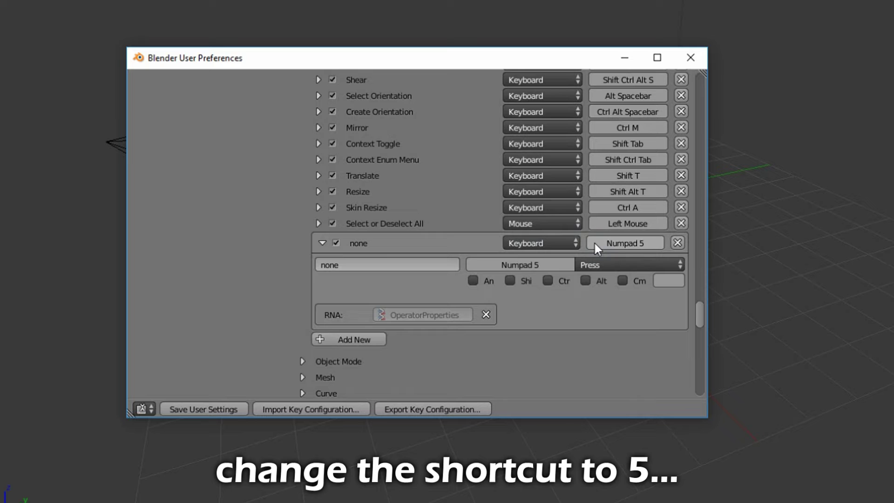
click(409, 264)
key(ctrl+v)
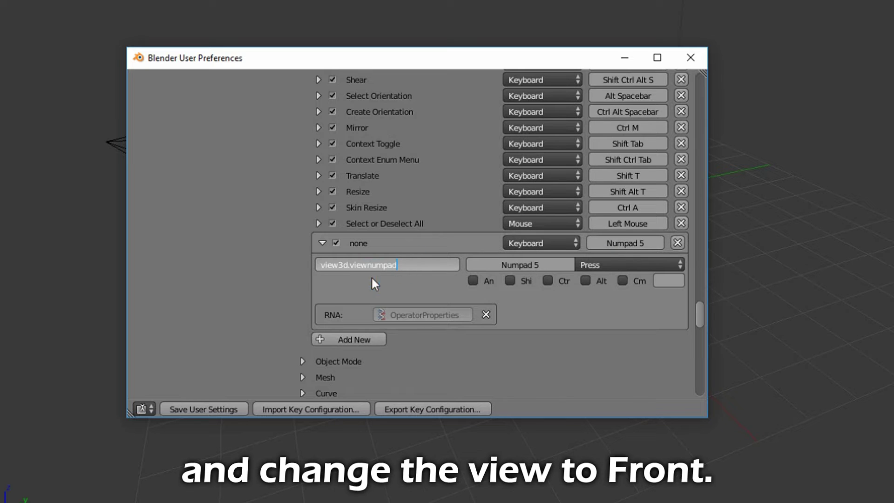
key(Return)
click(411, 338)
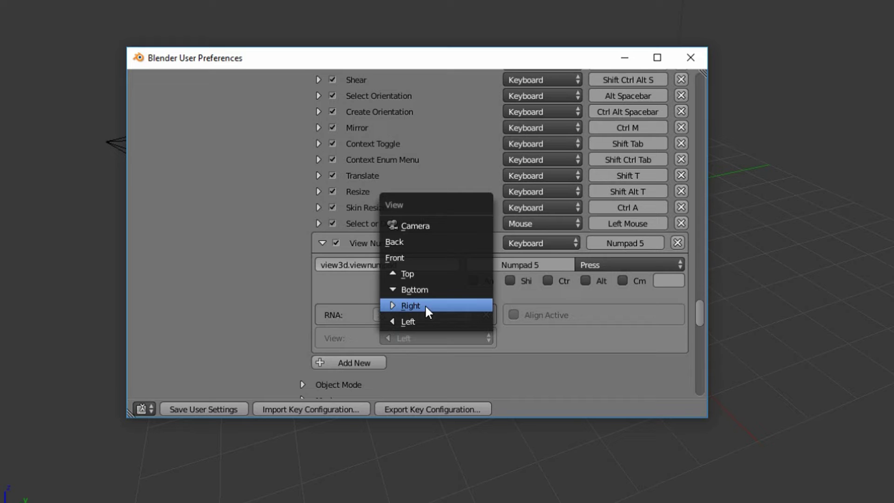
click(429, 259)
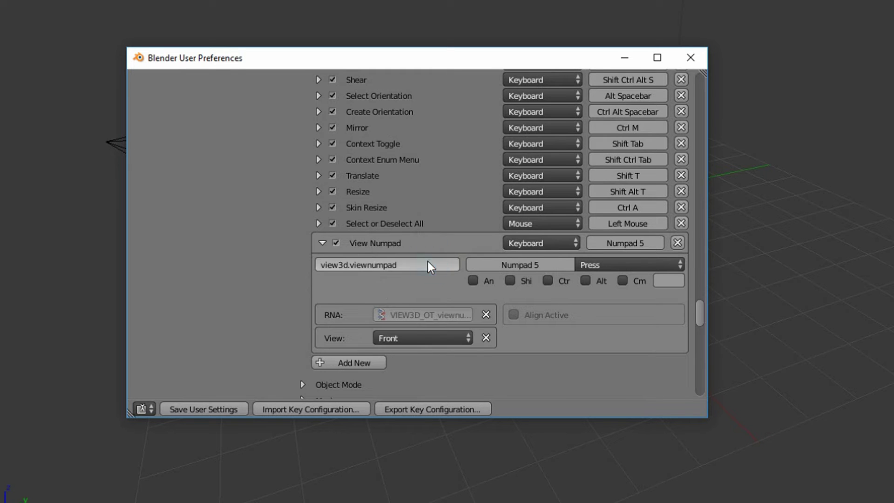
drag(701, 312, 696, 70)
Search for 6 and rebind Numpad 6 from View Orbit to view3d.viewnumpad showing Back.
click(670, 108)
text(6)
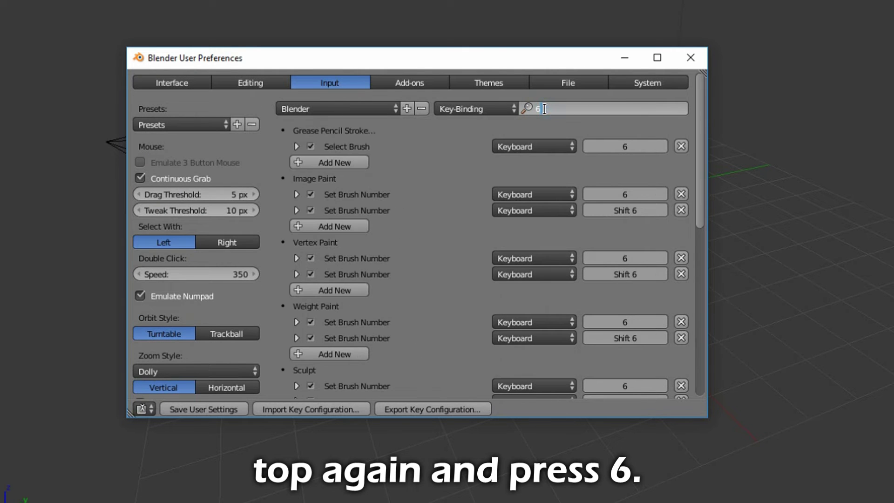
drag(701, 115, 698, 207)
click(298, 270)
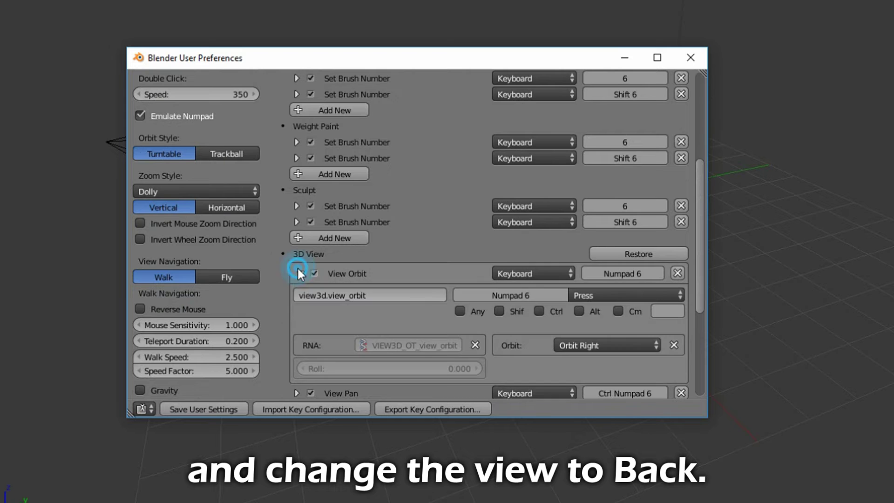
click(371, 296)
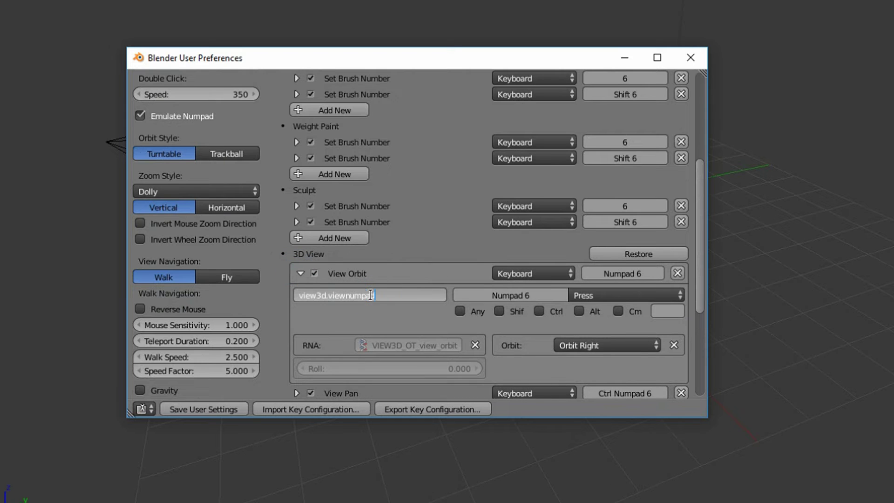
key(ctrl+v)
key(Return)
click(399, 362)
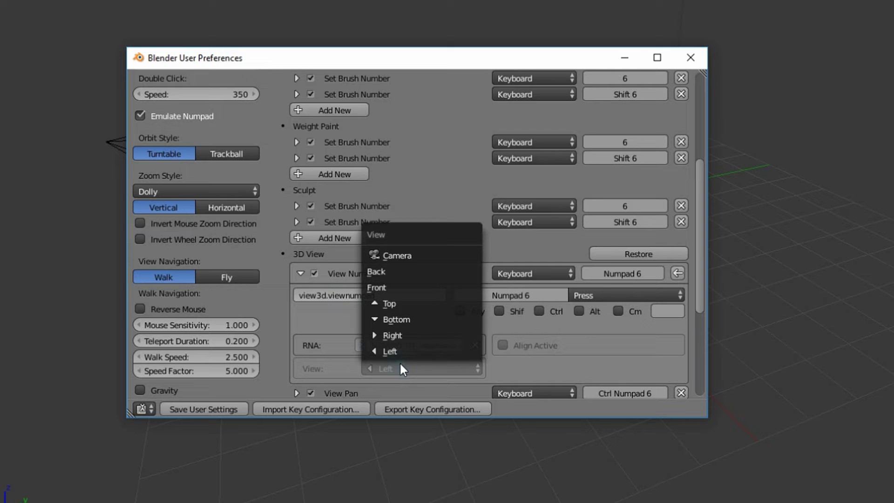
click(411, 271)
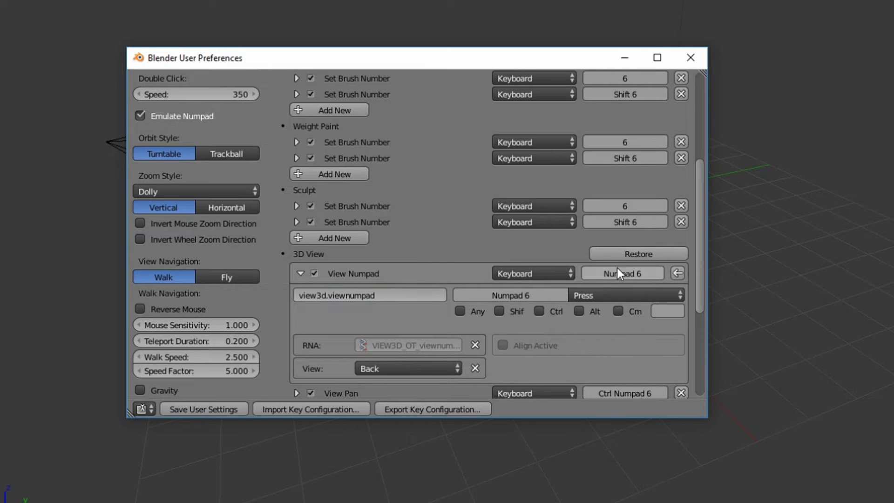
Collapse the View Numpad entry and the 3D View keymap category, back at the top.
drag(699, 225, 704, 308)
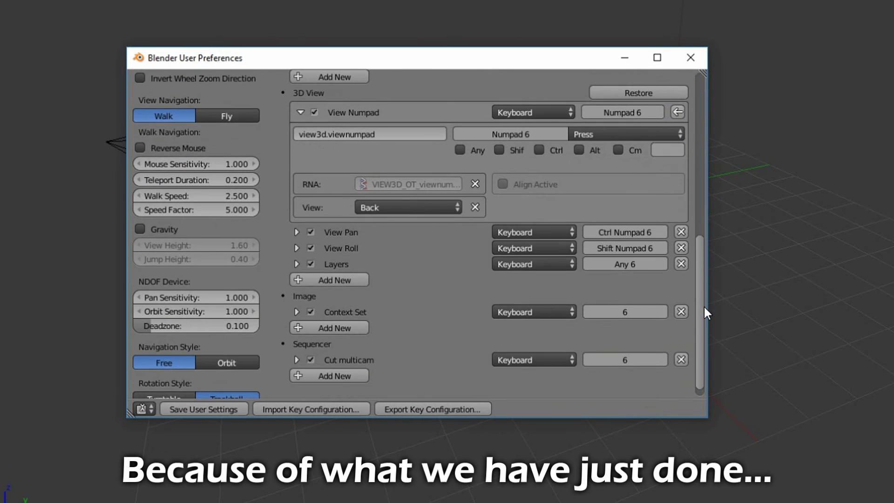
click(301, 112)
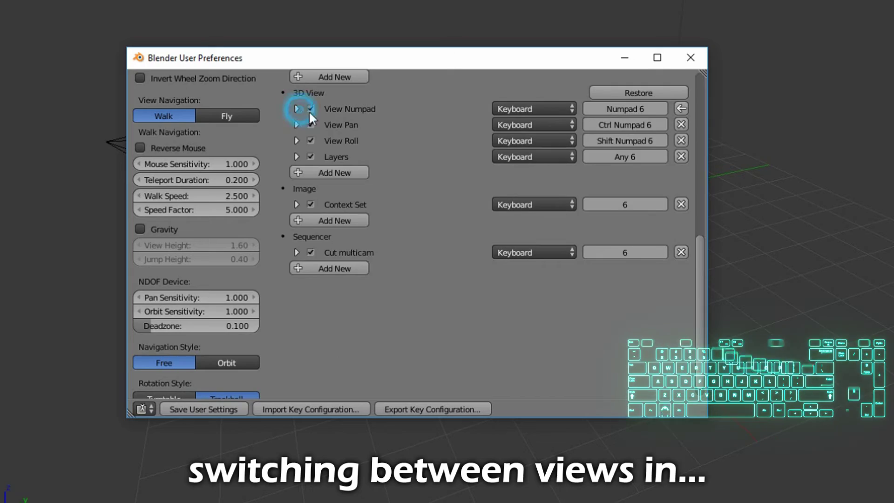
scroll(703, 233, up, 15)
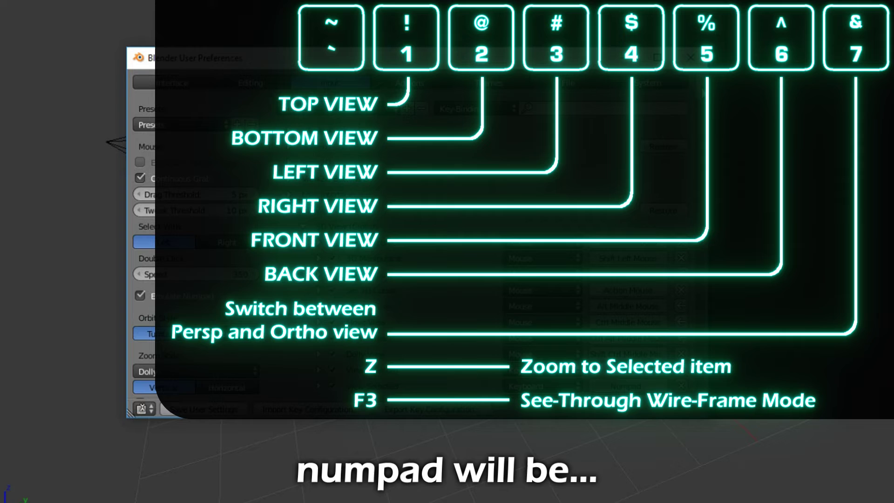
click(289, 210)
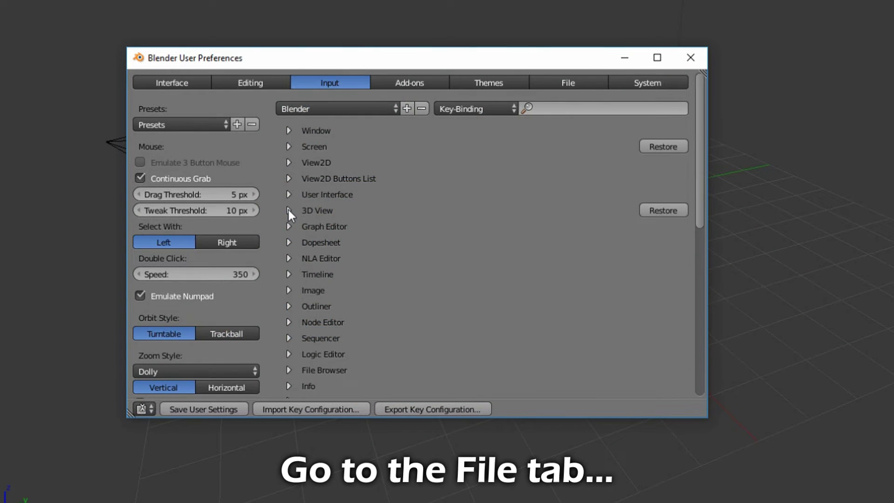
Set the Fonts path to C:\Windows\Fonts\ and enable Auto Run Python Scripts.
click(589, 79)
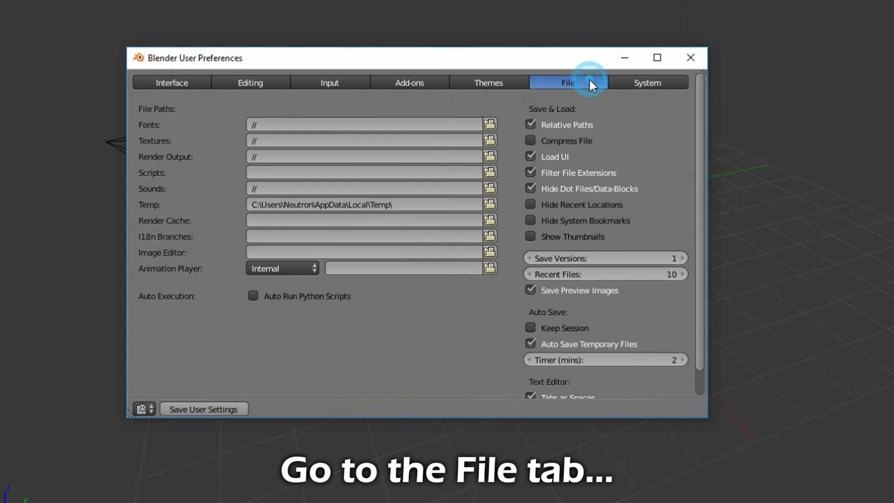
click(490, 125)
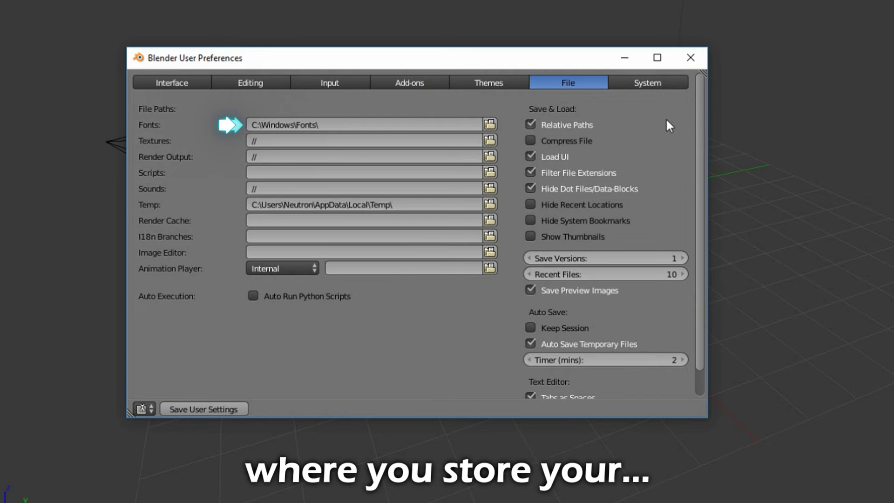
click(328, 296)
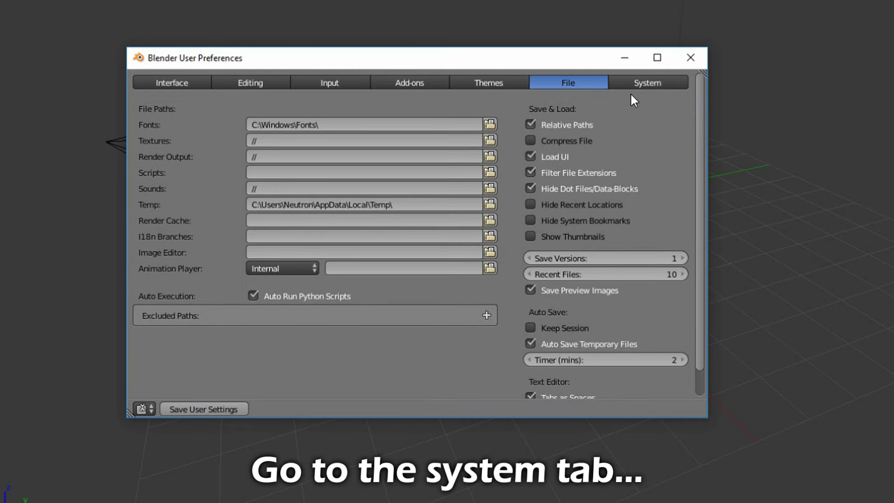
Set the System tab's selection method to OpenGL Occlusion Queries.
click(638, 81)
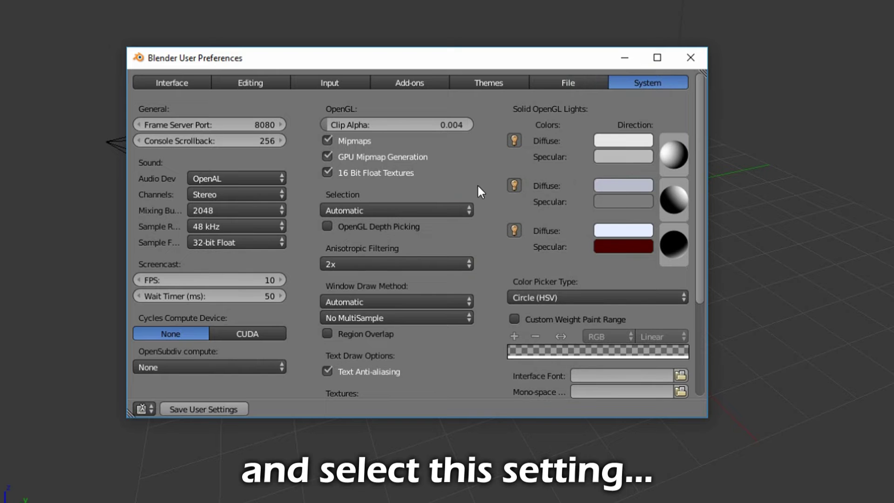
click(421, 210)
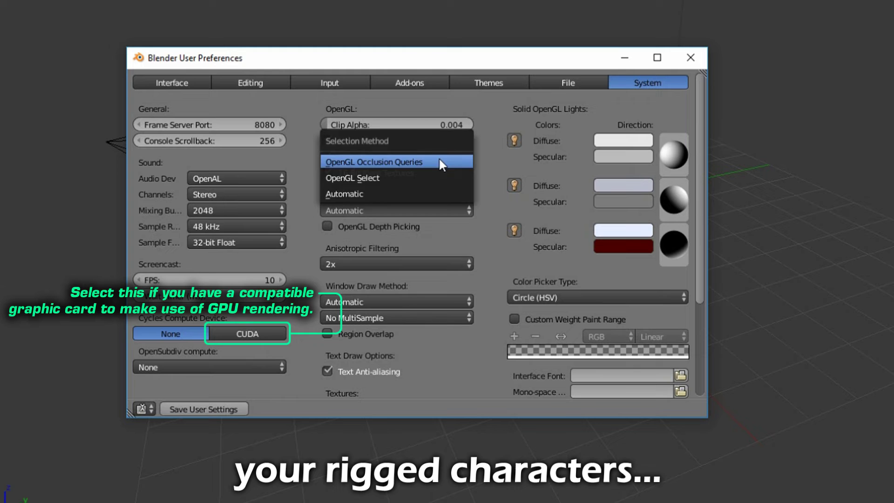
click(438, 161)
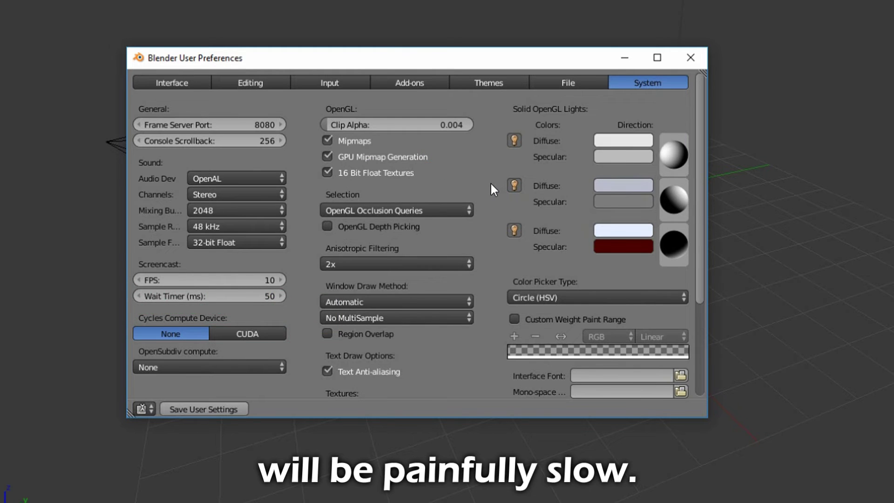
Save the user settings and close the User Preferences window.
click(165, 80)
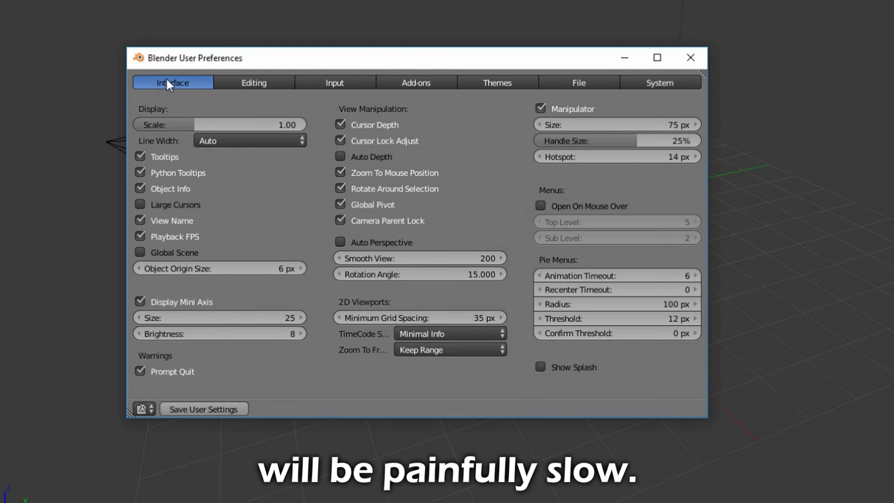
click(202, 408)
click(202, 408)
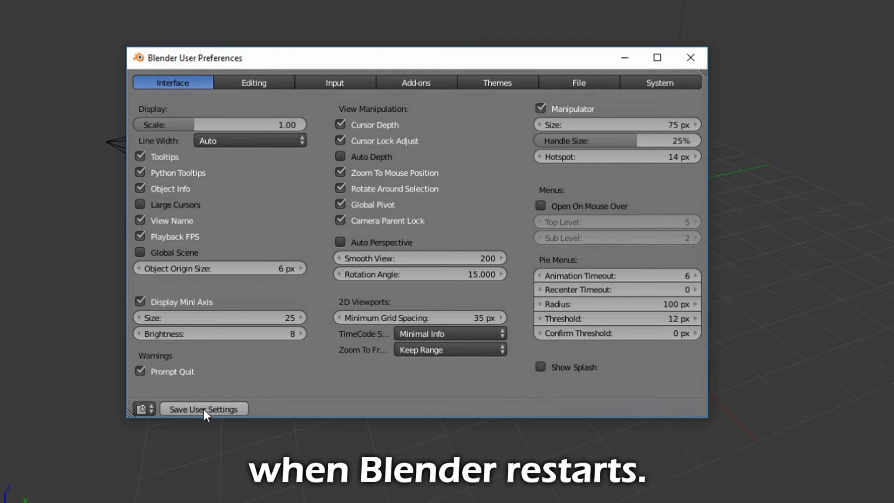
click(203, 409)
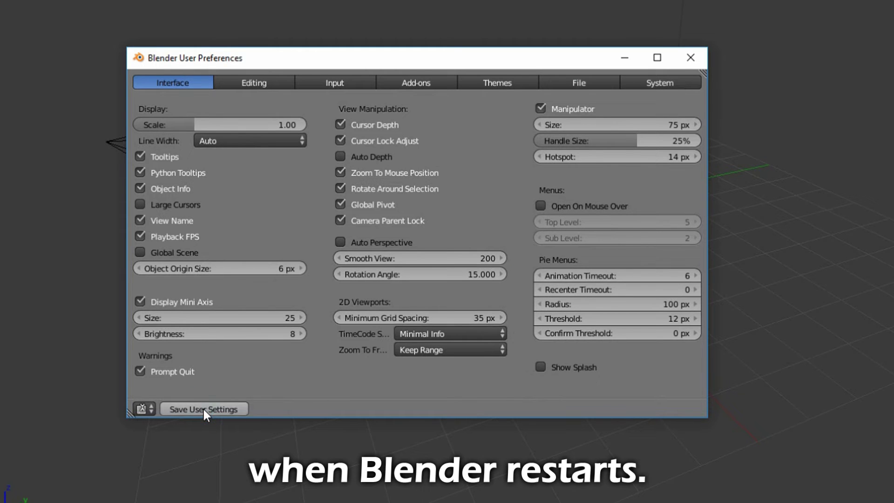
click(690, 57)
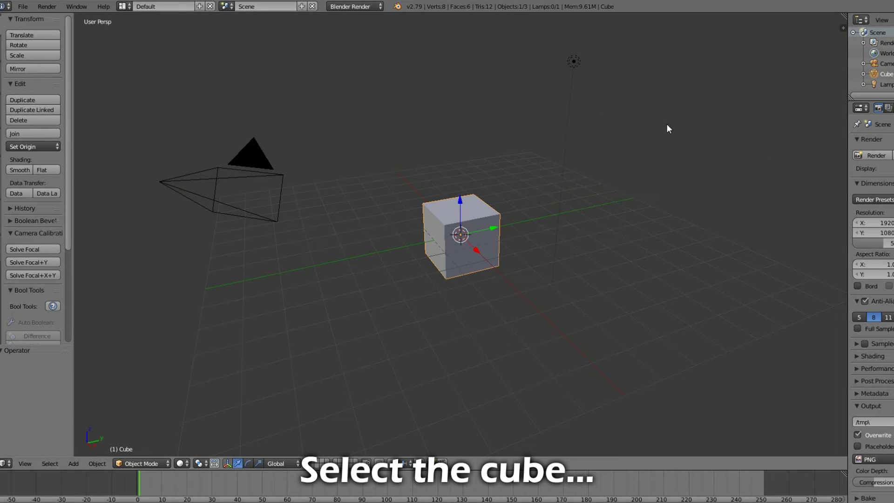
In Edit Mode toggle Limit Selection to Visible, deselect all, then return to Object Mode.
click(142, 463)
click(155, 439)
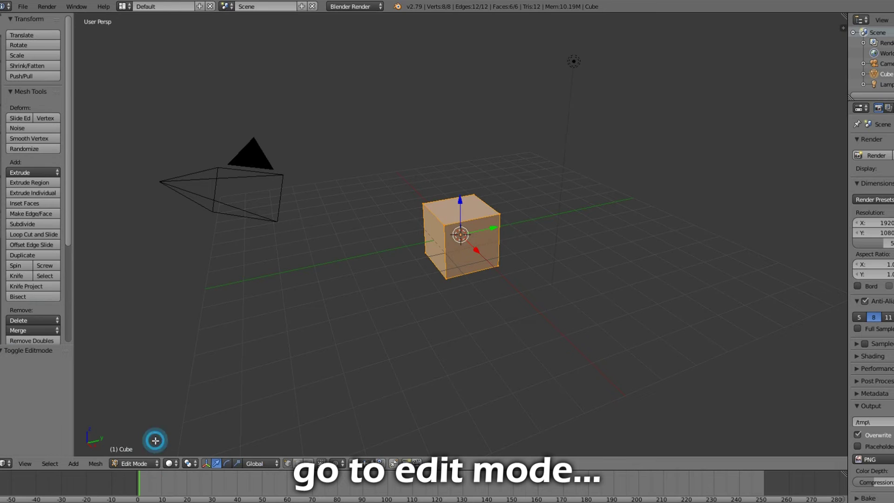
click(322, 463)
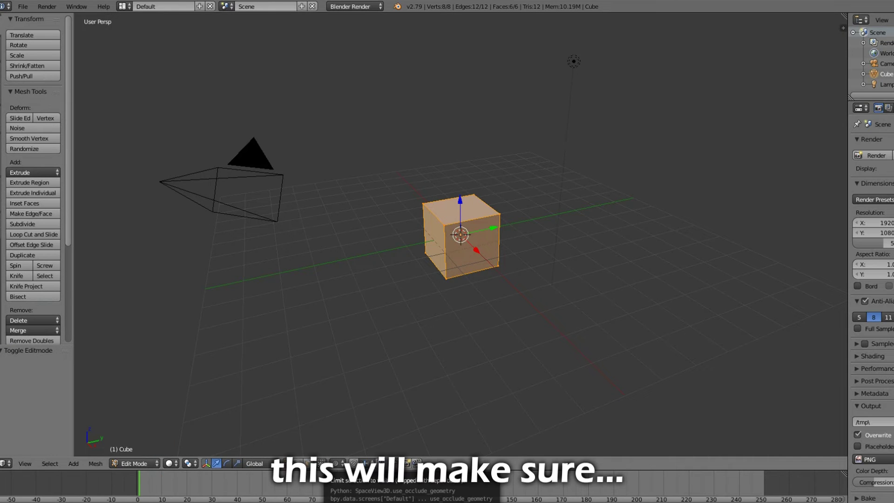
click(377, 344)
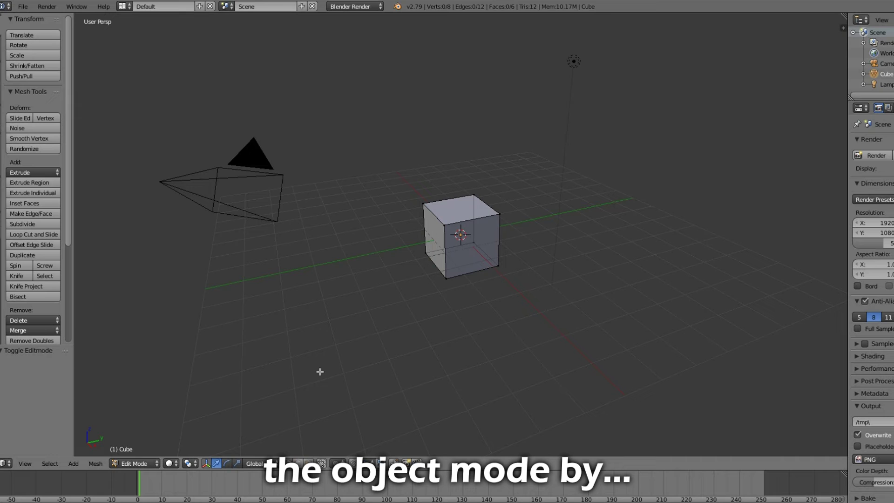
click(143, 462)
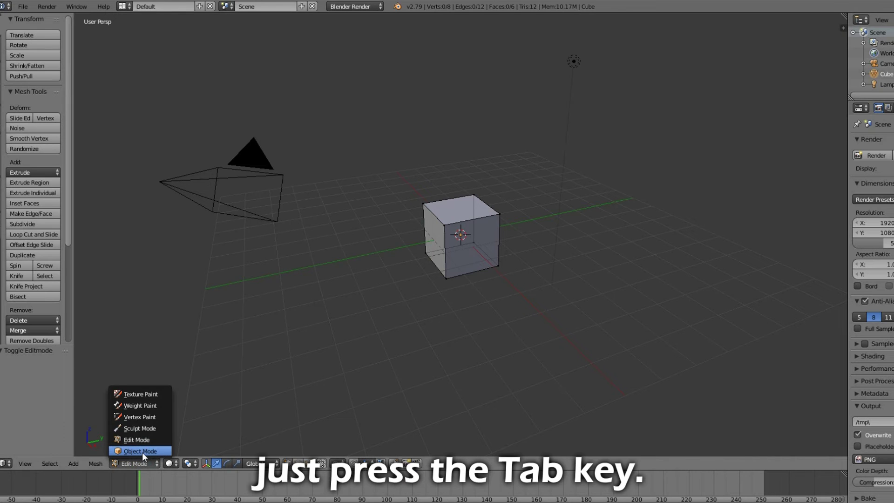
click(141, 451)
Deselect the cube, open the N sidebar, and turn on backface culling.
click(332, 337)
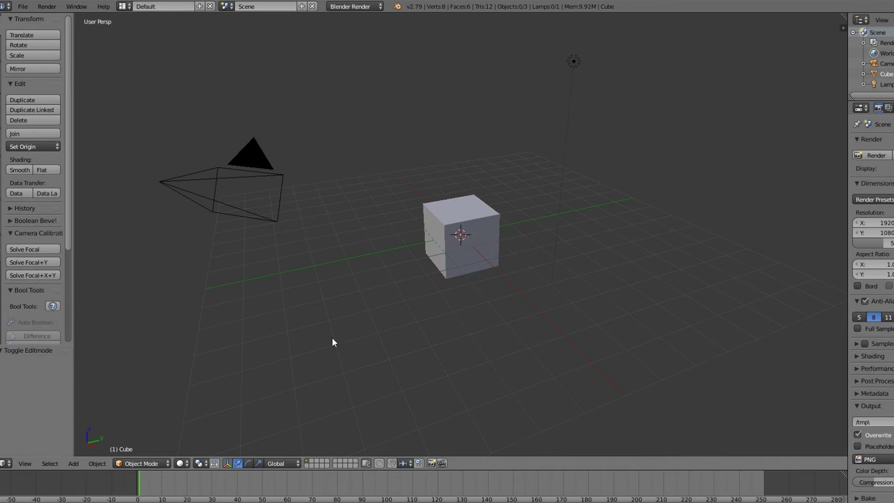
key(n)
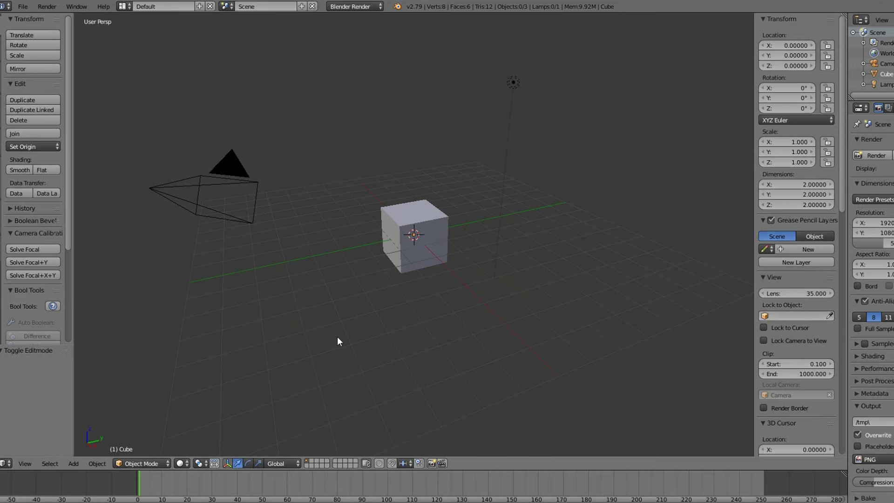
drag(842, 174, 841, 294)
click(804, 310)
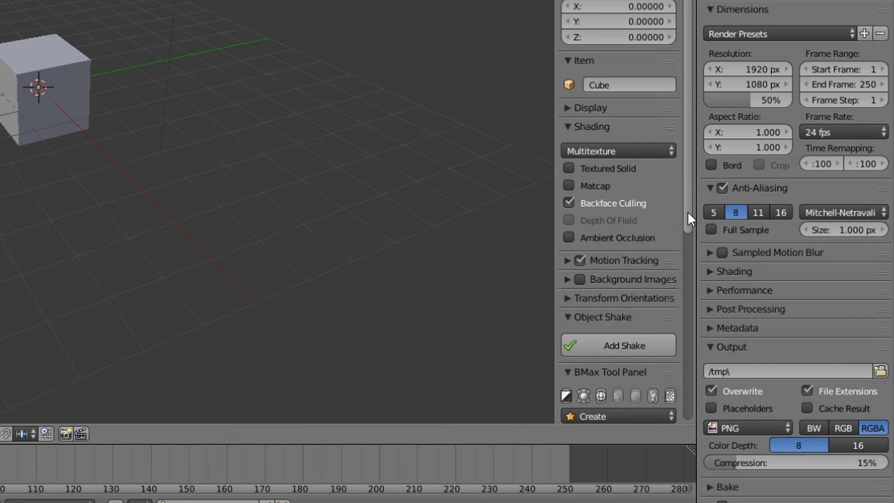
Set the view lens to 90 mm and close the sidebar.
drag(687, 211, 688, 92)
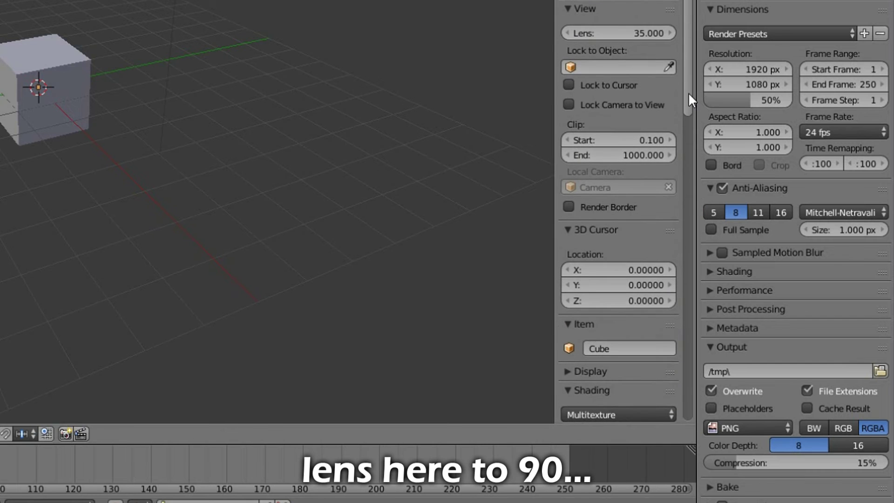
click(652, 32)
text(90)
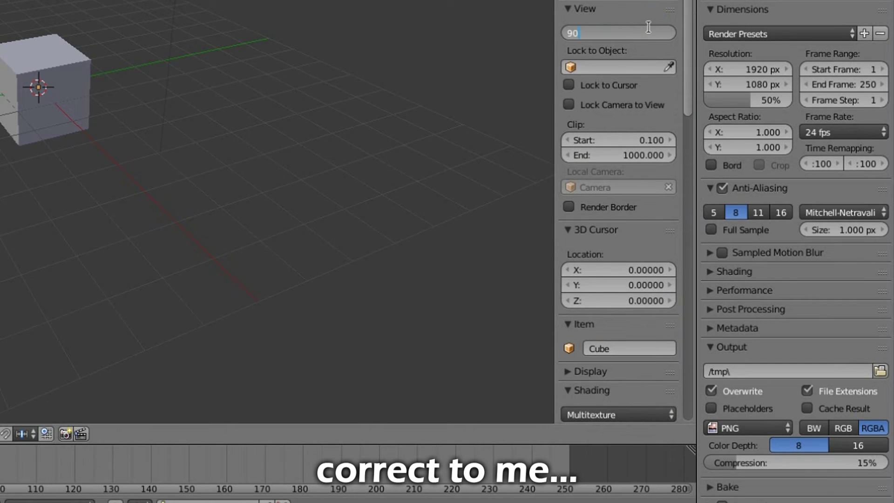
key(Return)
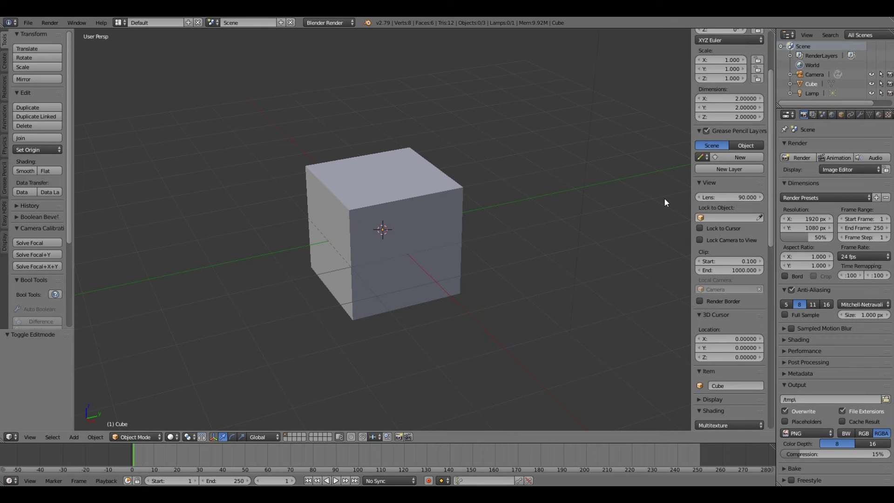
key(n)
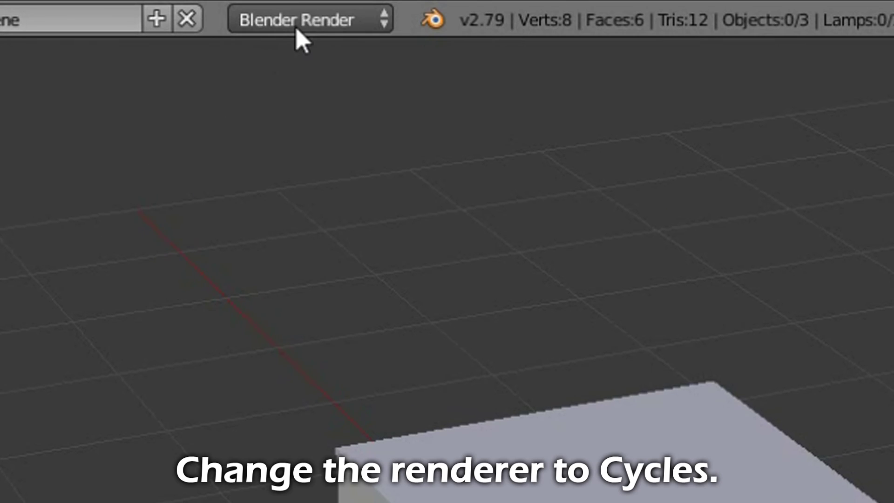
Switch to Cycles Render, set resolution to 100%, and enable Border rendering.
click(298, 30)
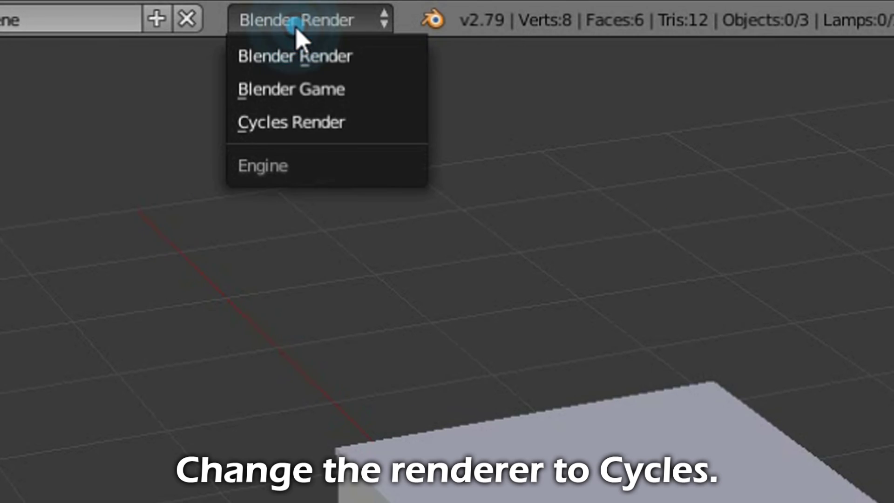
click(333, 132)
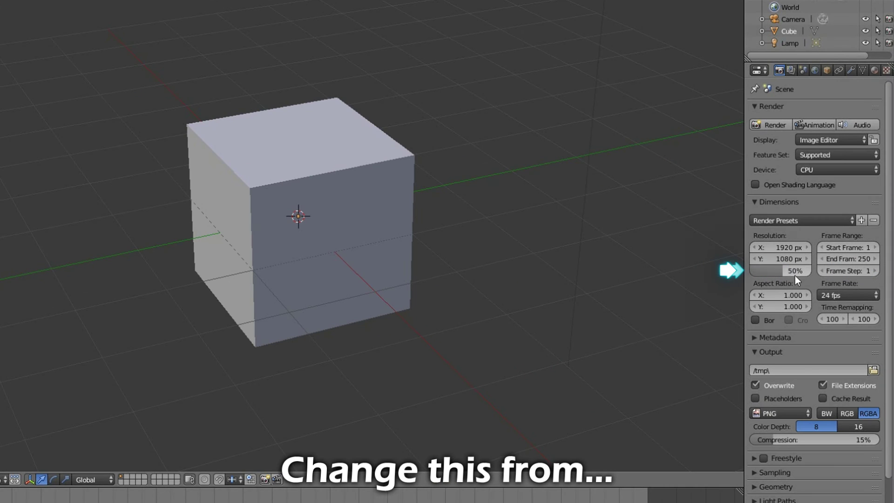
double_click(812, 274)
text(100)
key(Return)
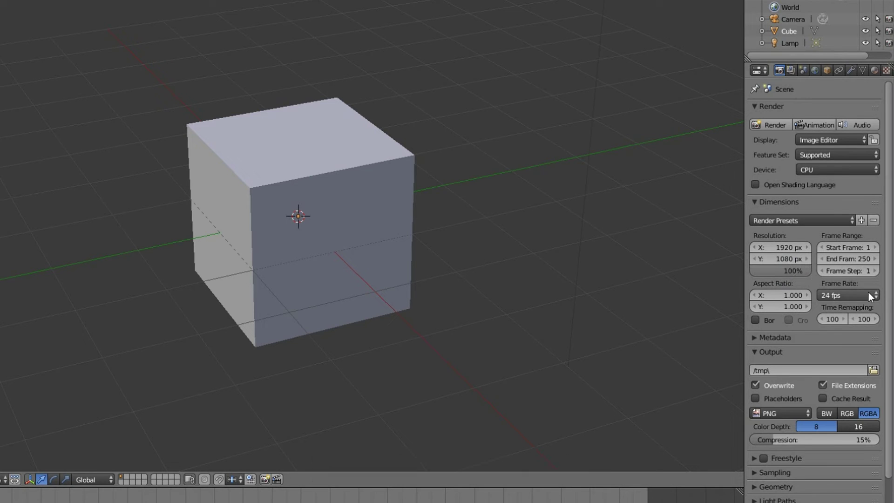
click(760, 322)
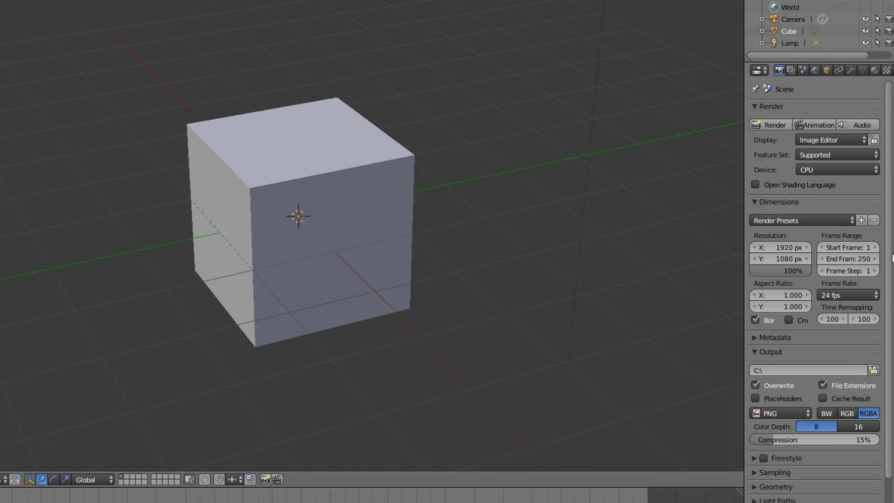
Animate the Cycles sampling seed and set Clamp Indirect to 10.
scroll(892, 258, down, 4)
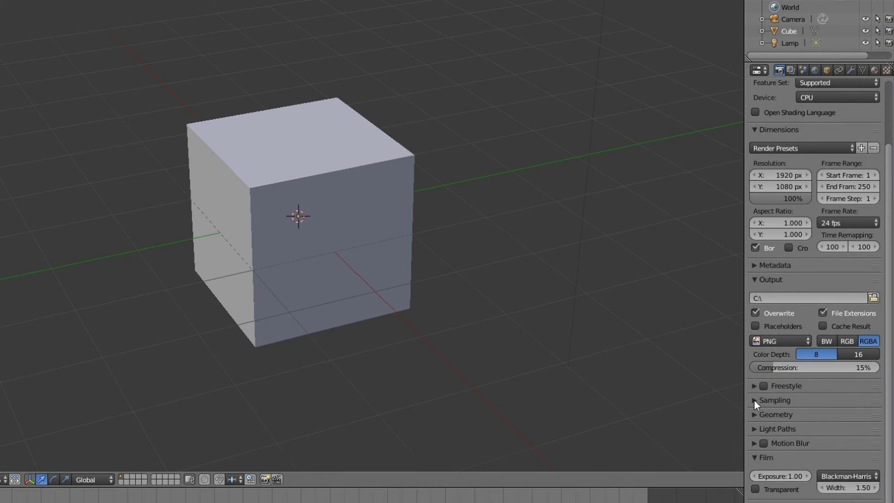
click(754, 400)
click(806, 461)
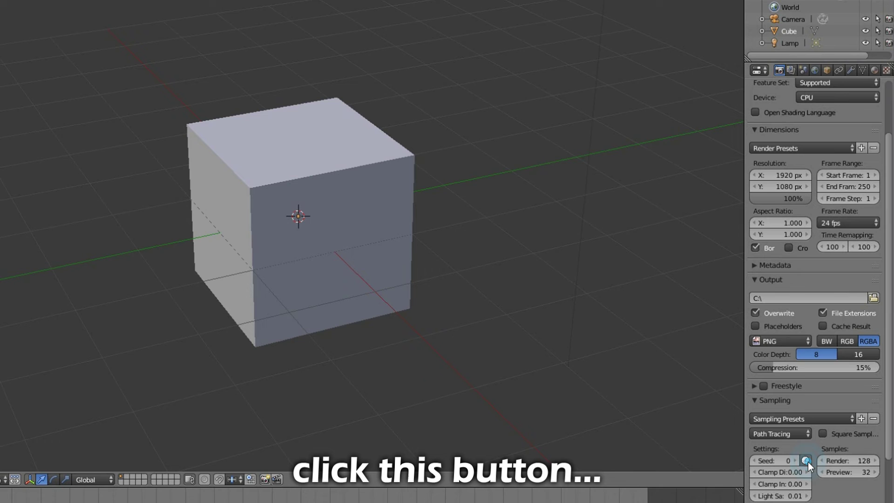
click(794, 484)
text(10)
key(Return)
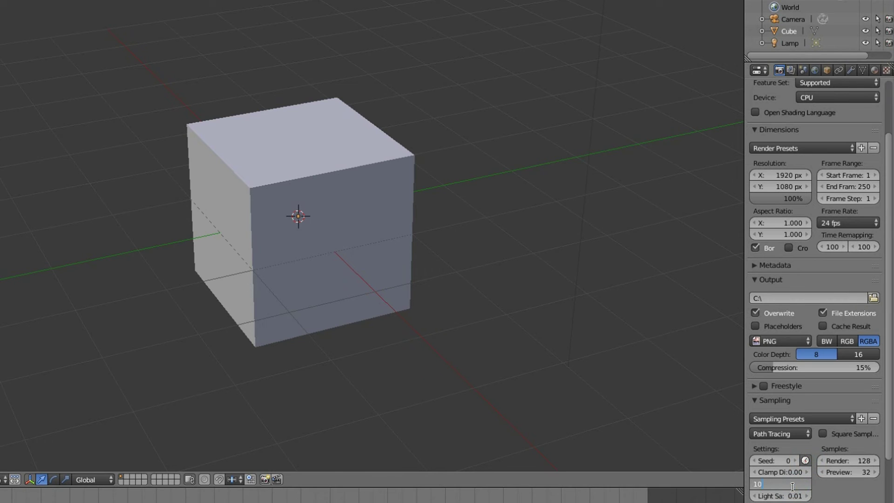
click(756, 400)
Enable Transparent in the Film settings for a transparent render background.
click(766, 457)
scroll(763, 443, down, 3)
click(755, 424)
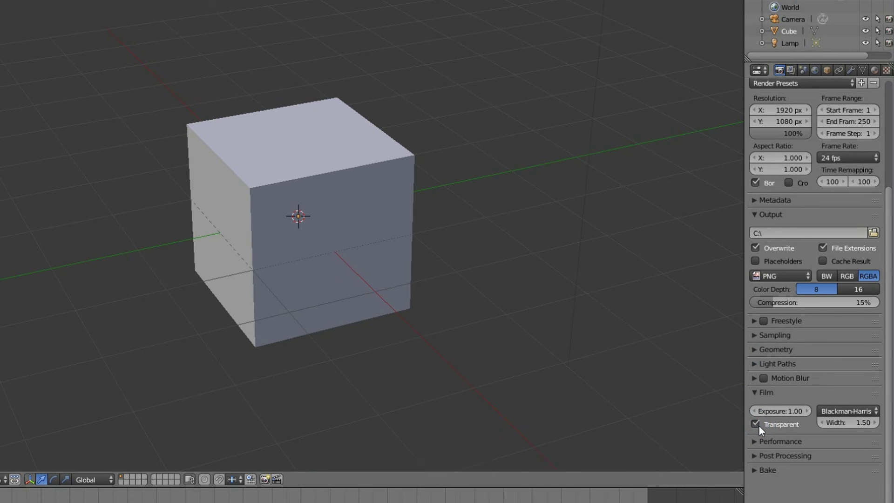
In Scene properties, set Color Management View to Filmic and Look to Base Contrast.
click(803, 69)
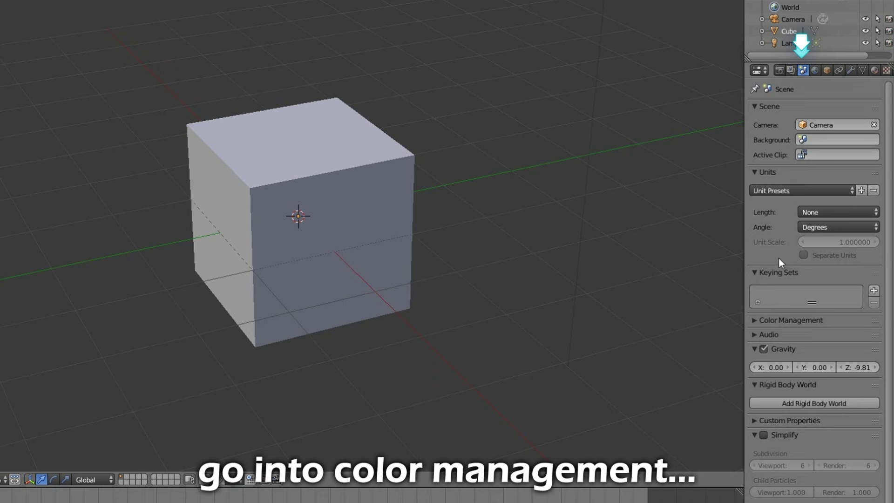
click(752, 319)
click(809, 386)
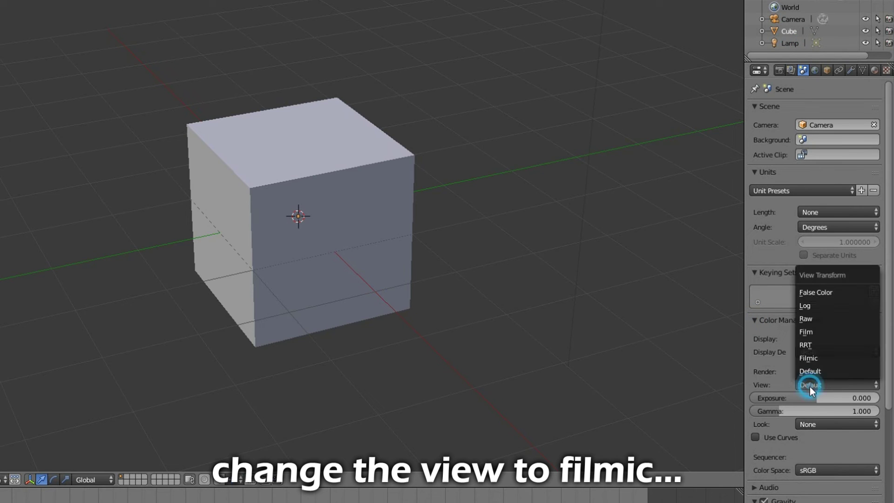
click(817, 358)
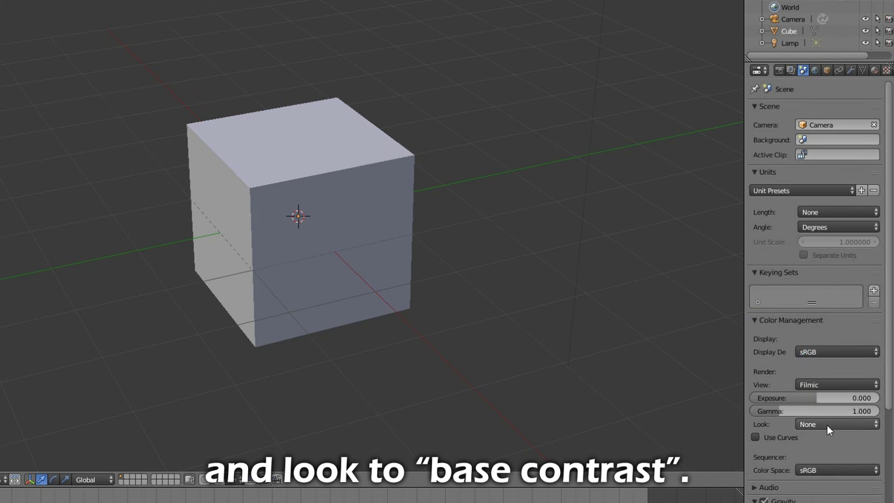
click(827, 426)
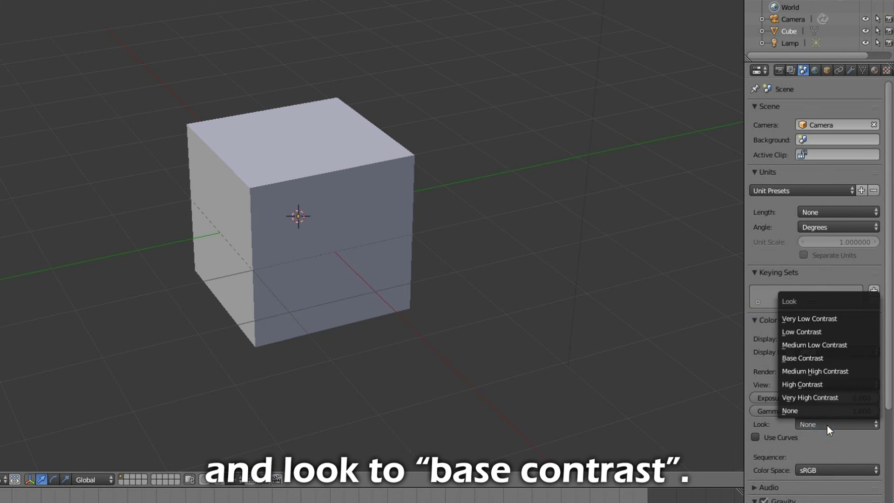
click(821, 360)
click(755, 319)
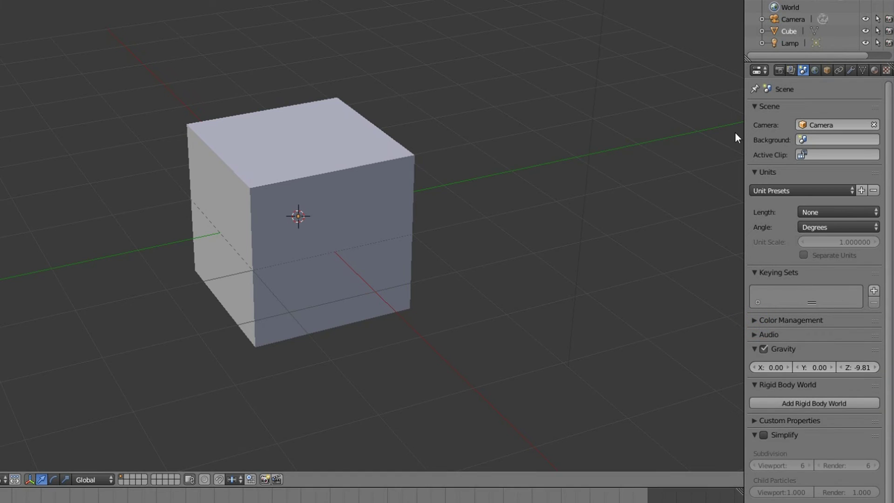
Apply the Full Frame 35mm Camera preset to the camera and set focal length to 50 mm.
click(786, 23)
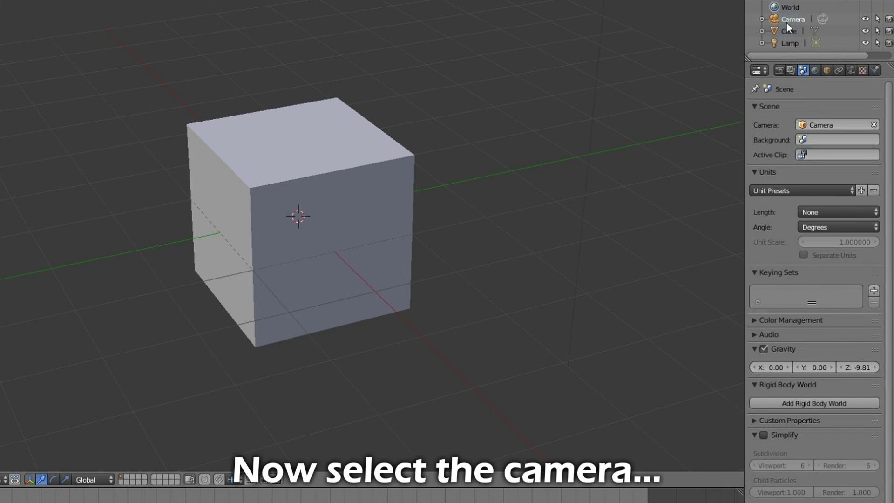
click(849, 70)
click(803, 235)
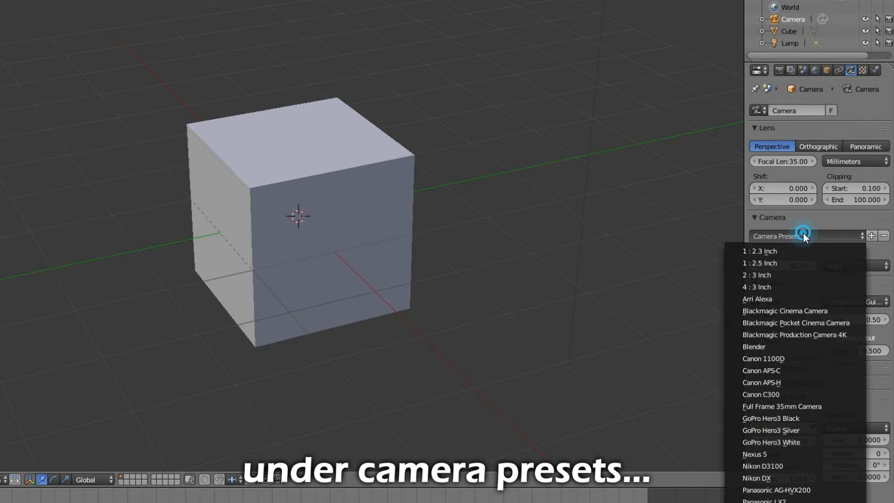
click(793, 406)
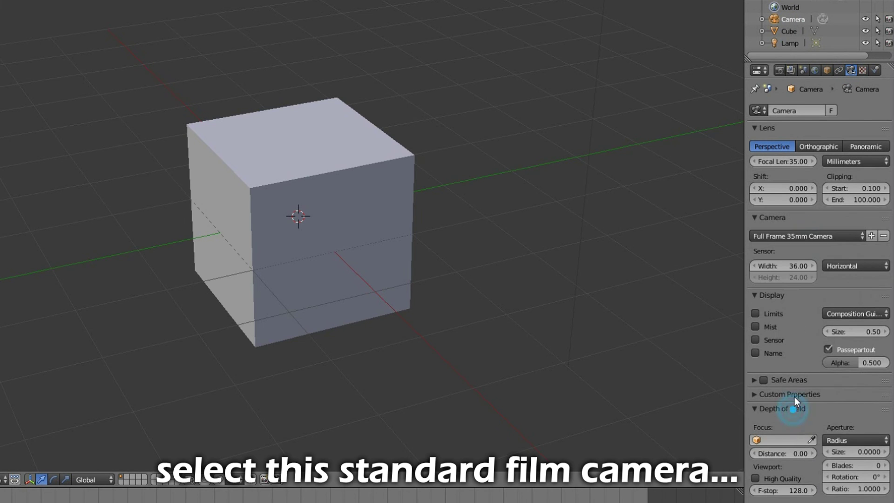
click(794, 162)
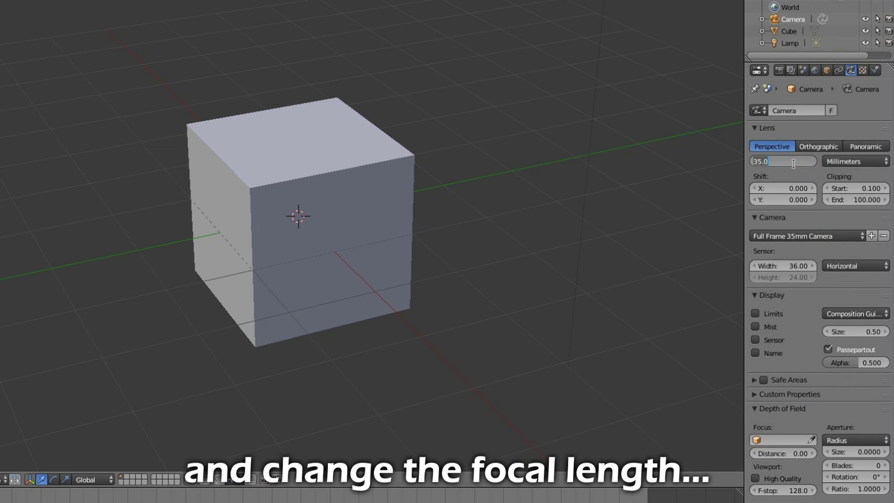
text(50)
key(Return)
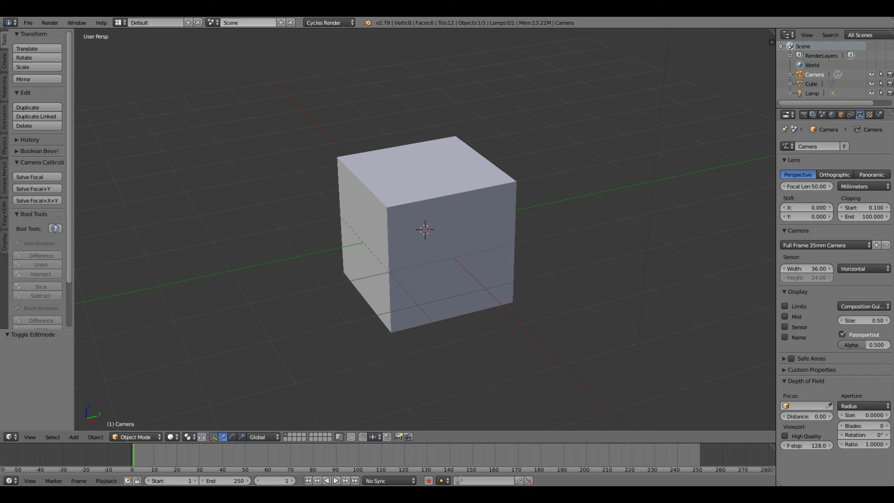
Save the current setup as the Blender startup file.
click(29, 22)
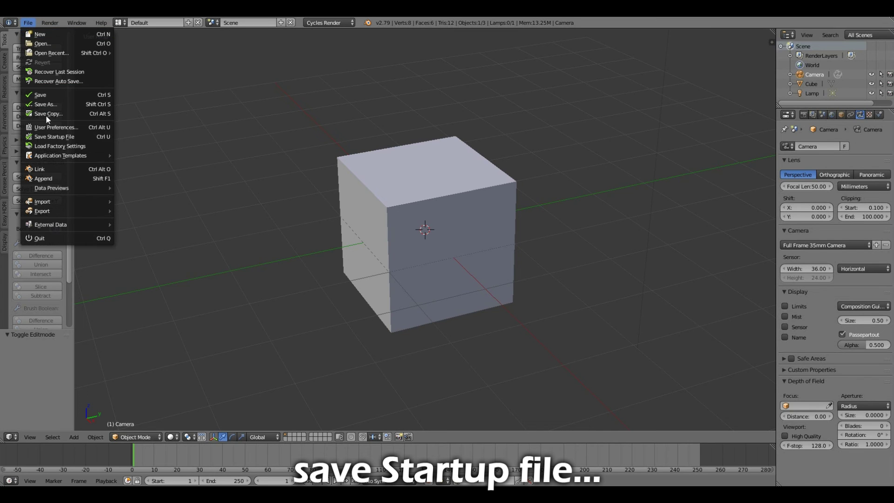
click(52, 136)
click(52, 136)
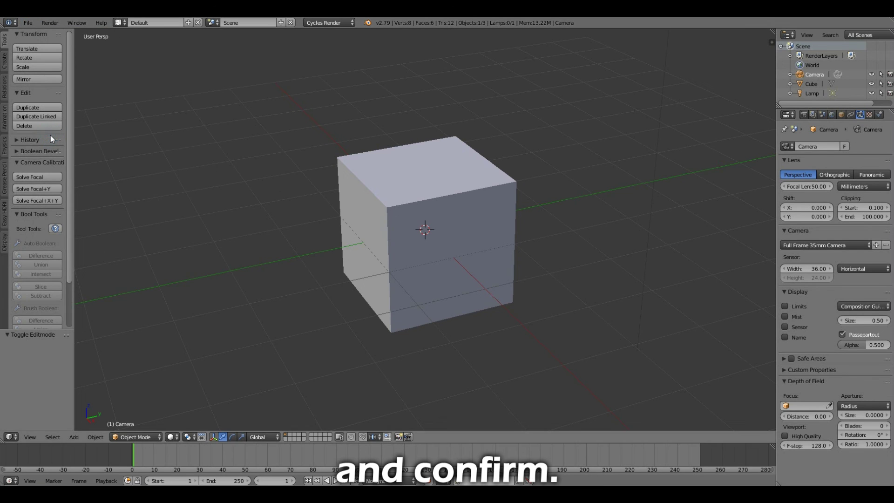
Deselect the camera and bring up the Add object menu.
key(a)
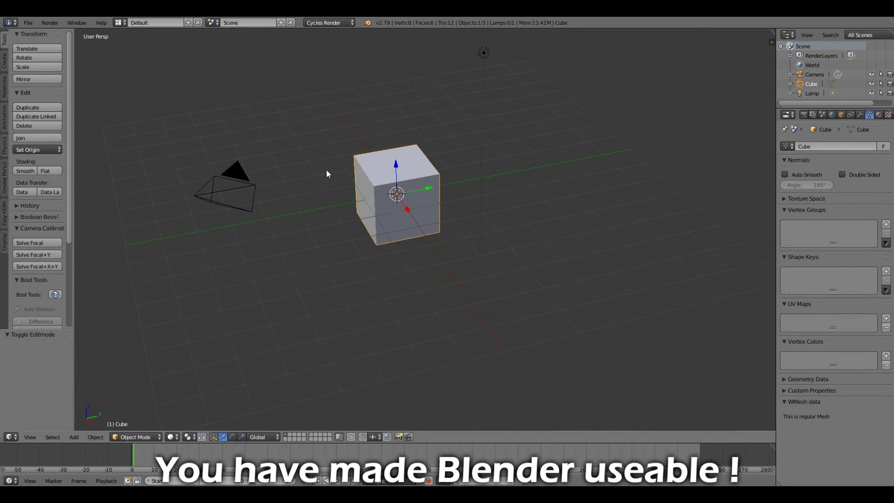
key(shift+a)
mouse_move(390, 196)
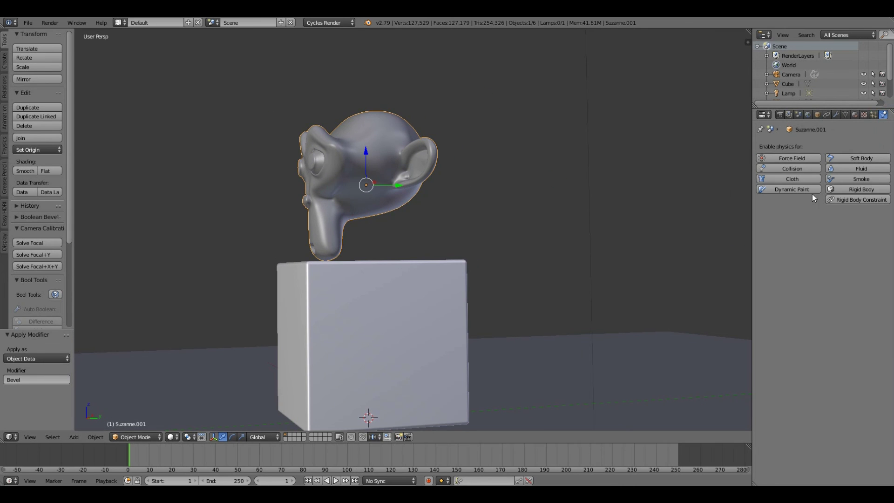
Add an active rigid body to Suzanne and play the animation to watch it fall.
click(859, 189)
key(alt+a)
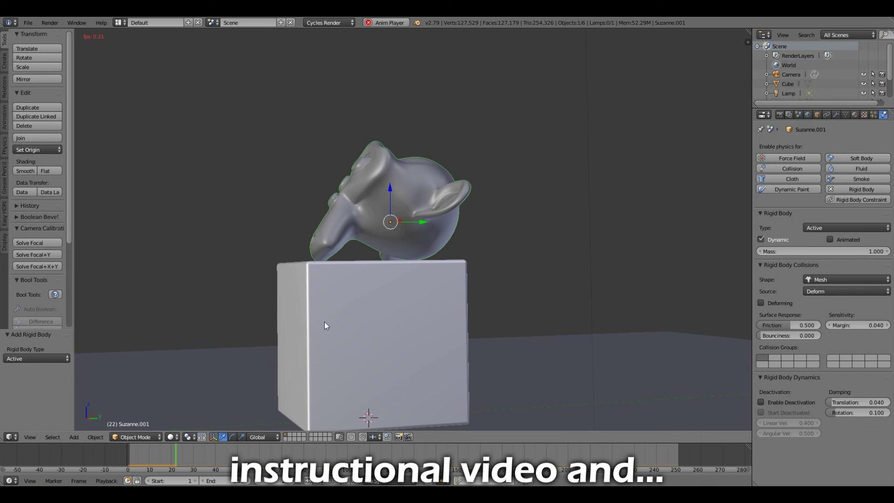